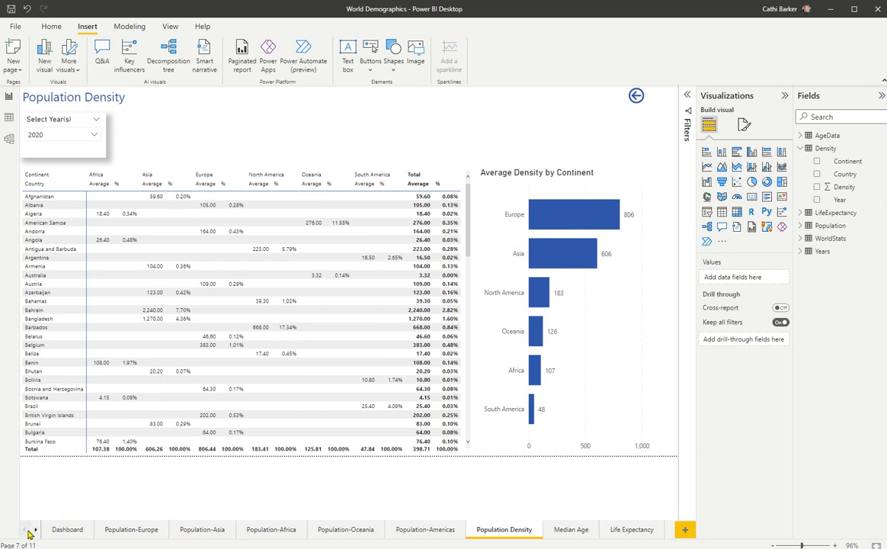
Step: Delete the Income Per Person page from the report and confirm the deletion
right_click(28, 533)
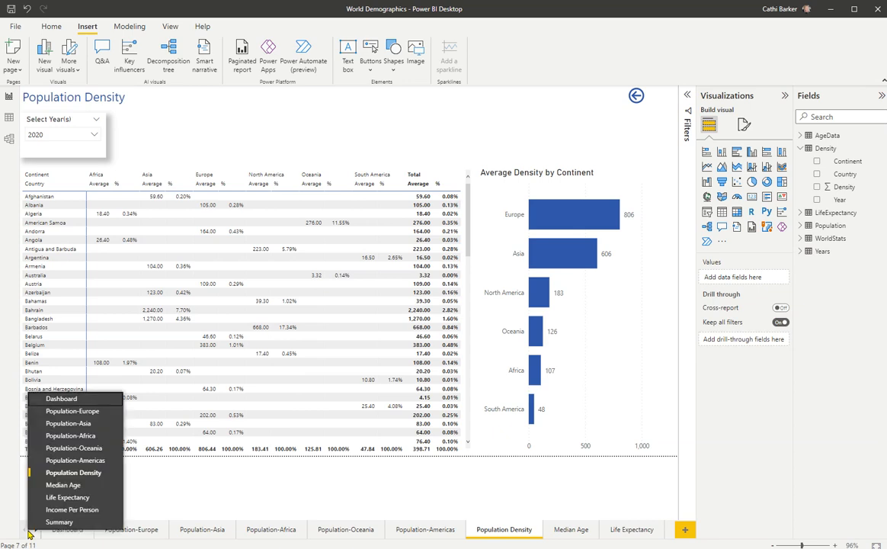
click(73, 511)
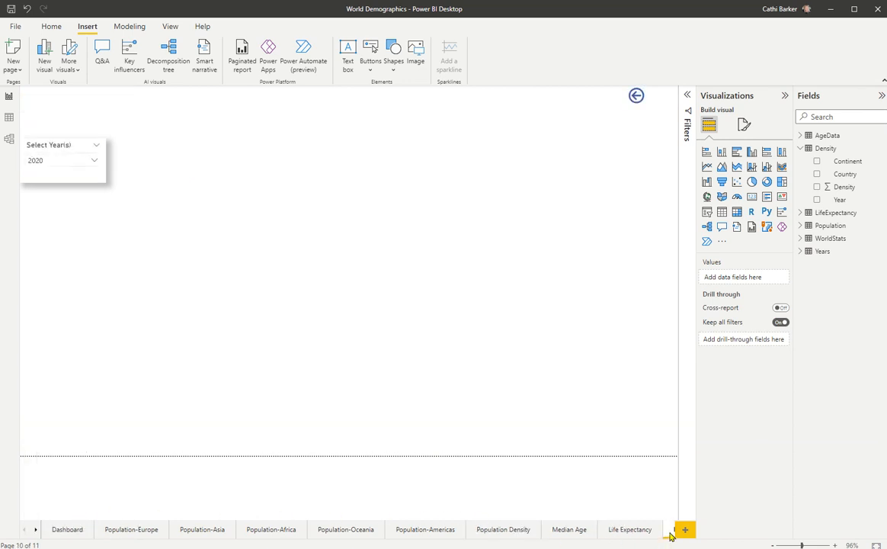
right_click(671, 531)
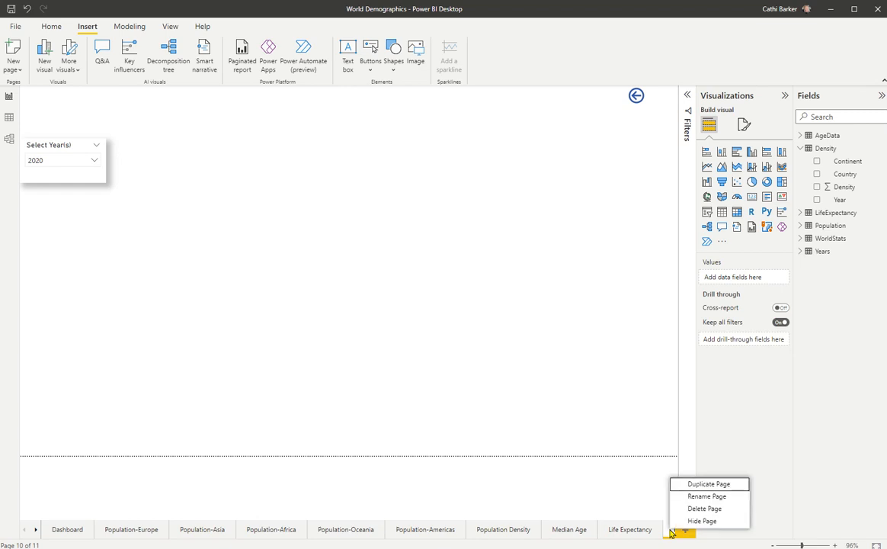
click(705, 509)
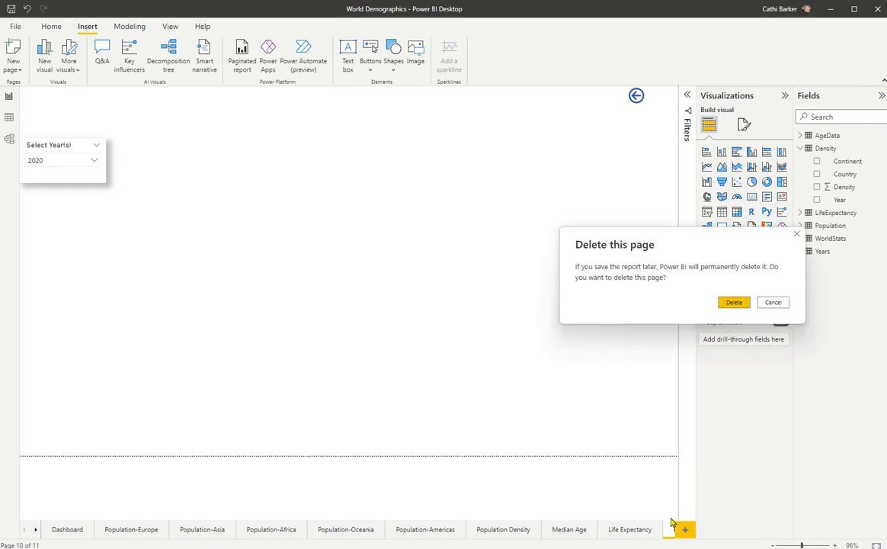
click(736, 303)
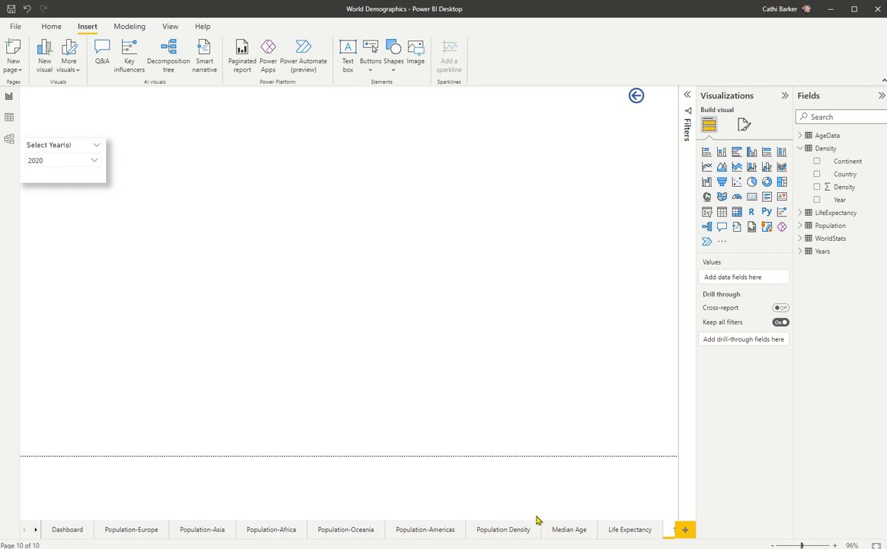
Step: Delete the Select Year(s) slicer from the Median Age page
click(576, 532)
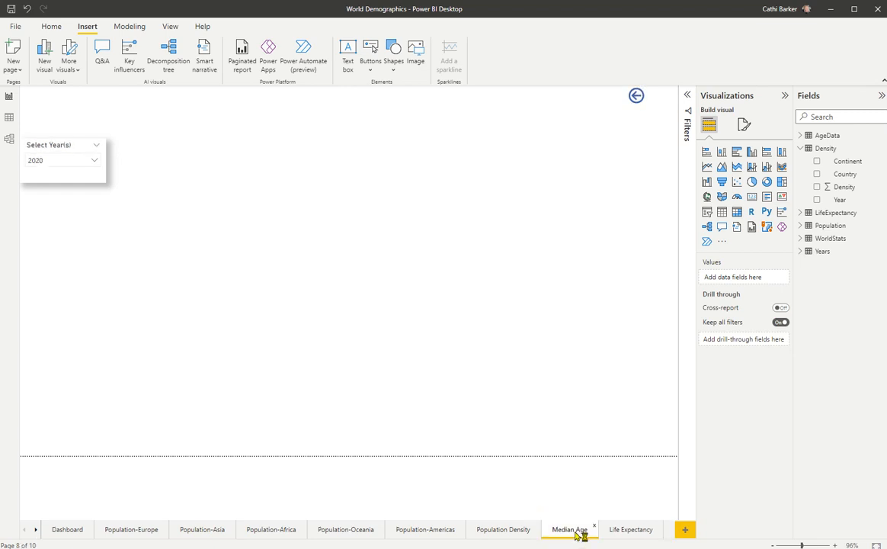
click(50, 142)
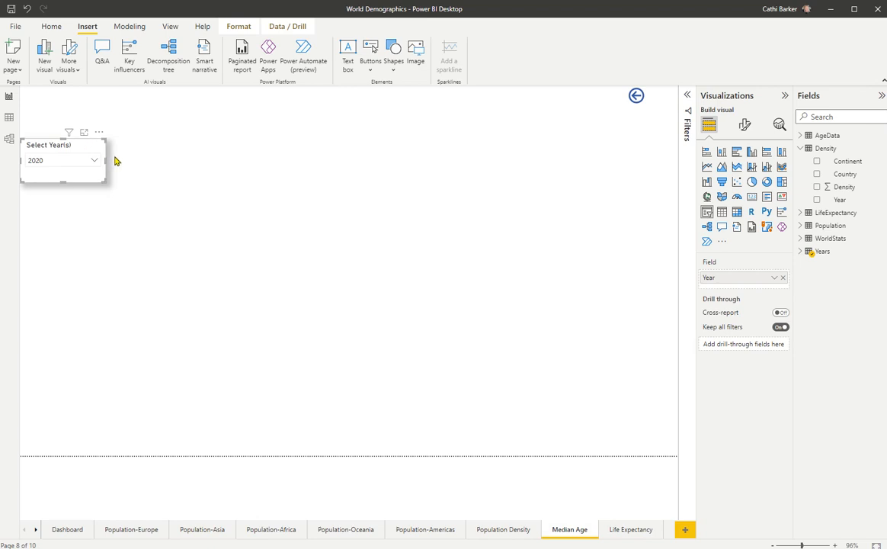
key(Delete)
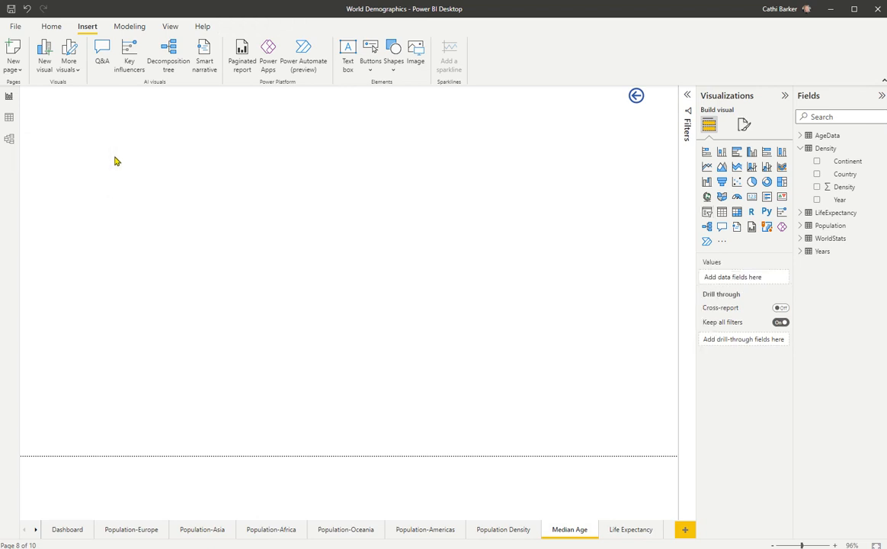
Step: Delete the Select Year(s) slicer from the Life Expectancy page
click(614, 528)
click(54, 146)
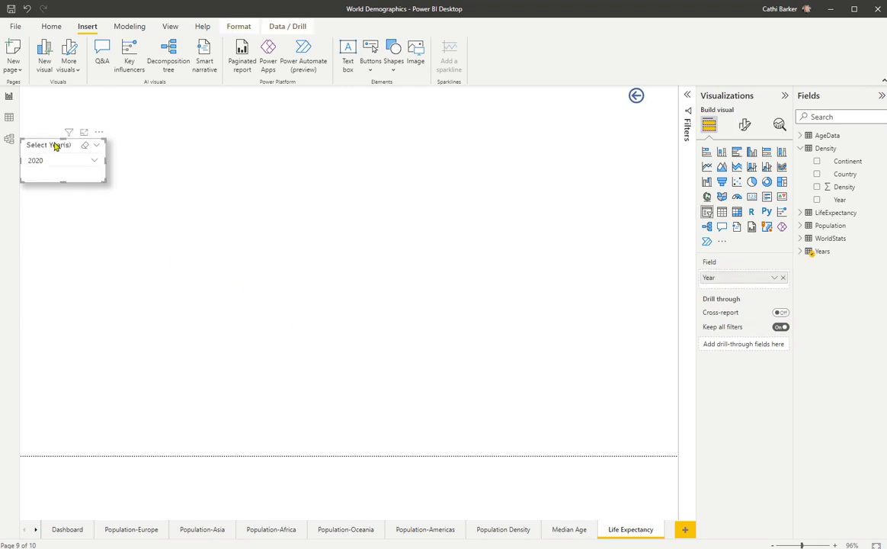
key(Delete)
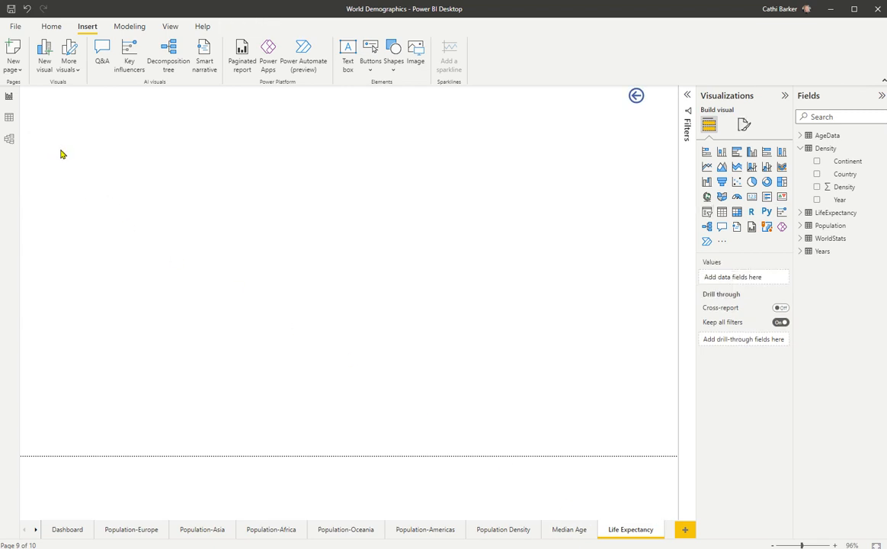
Step: Delete the Select Year(s) slicer from the Summary page
click(37, 533)
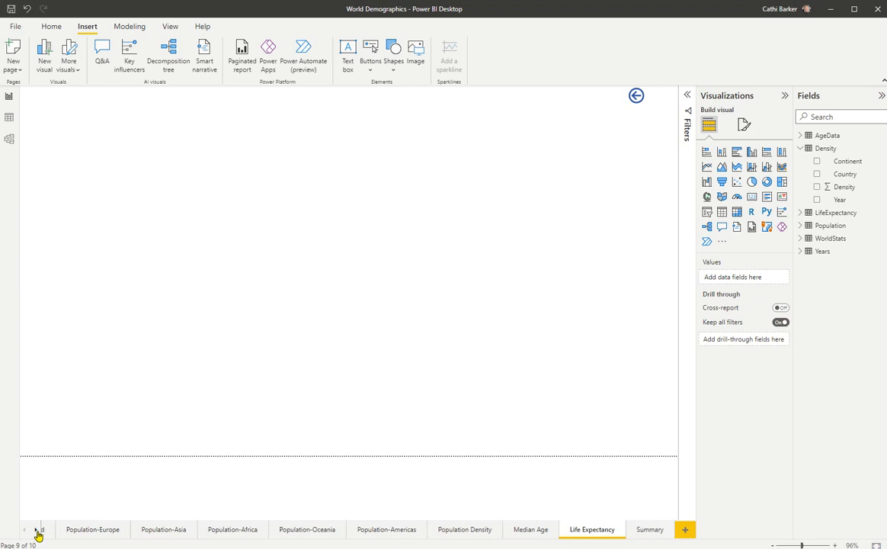
click(655, 531)
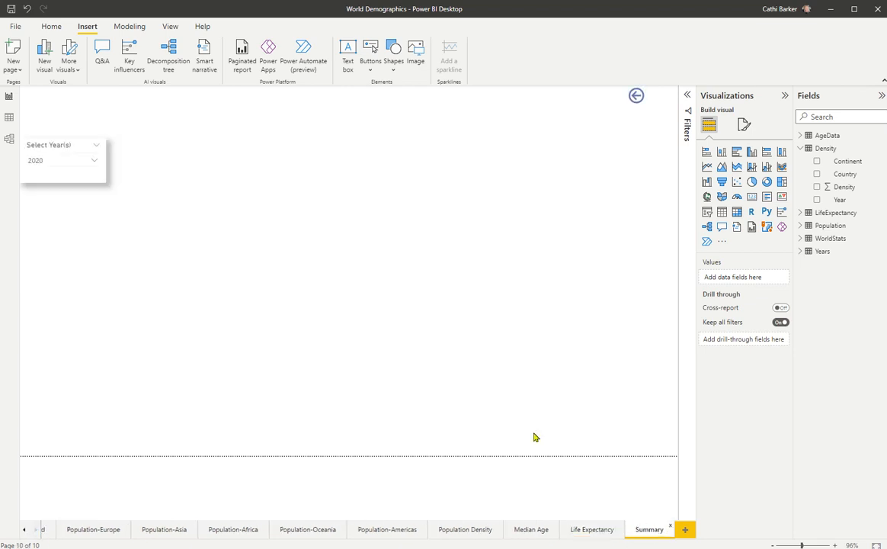
click(66, 145)
key(Delete)
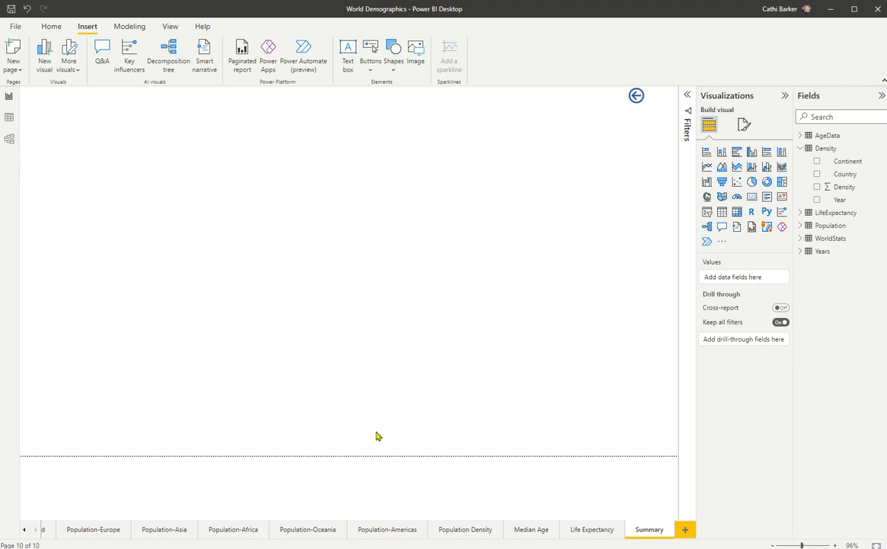
Step: Copy the title, year slicer and back button from Population Density to the Summary page, keeping them synced, and remove the duplicate back button
click(467, 530)
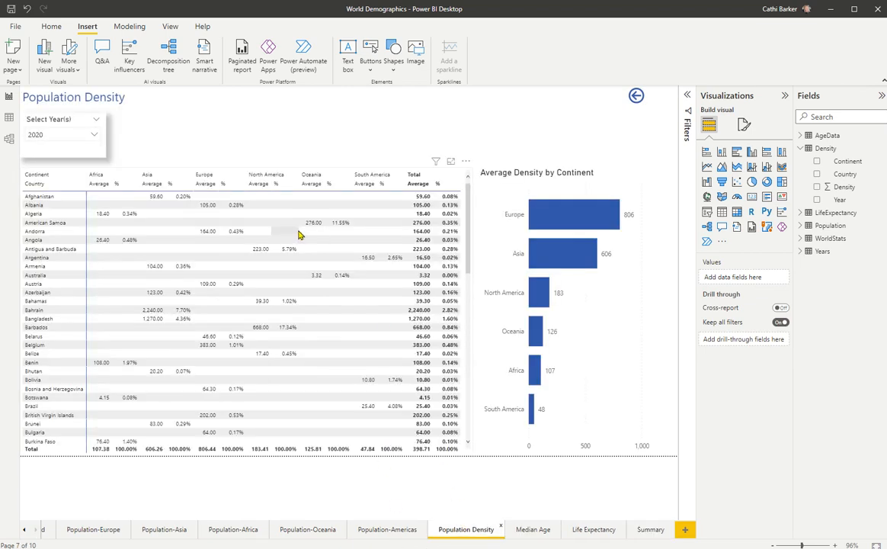
click(80, 96)
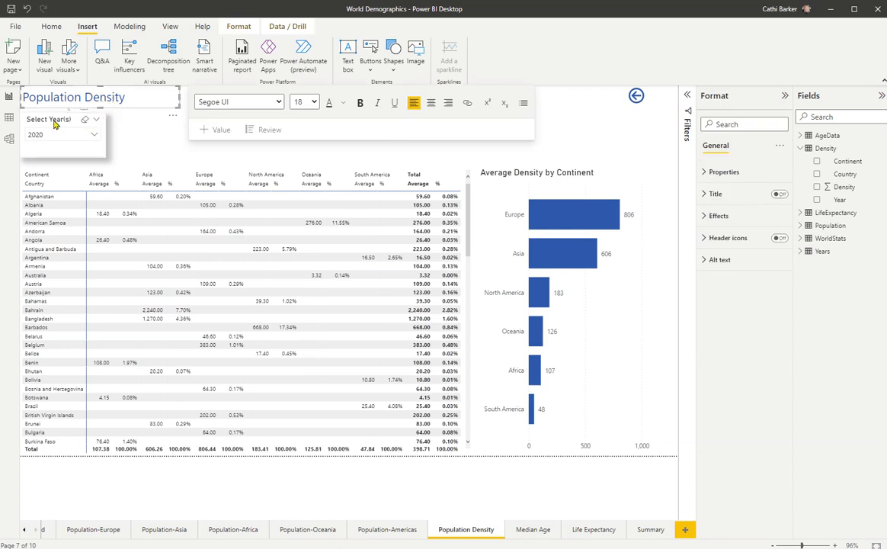
key(Escape)
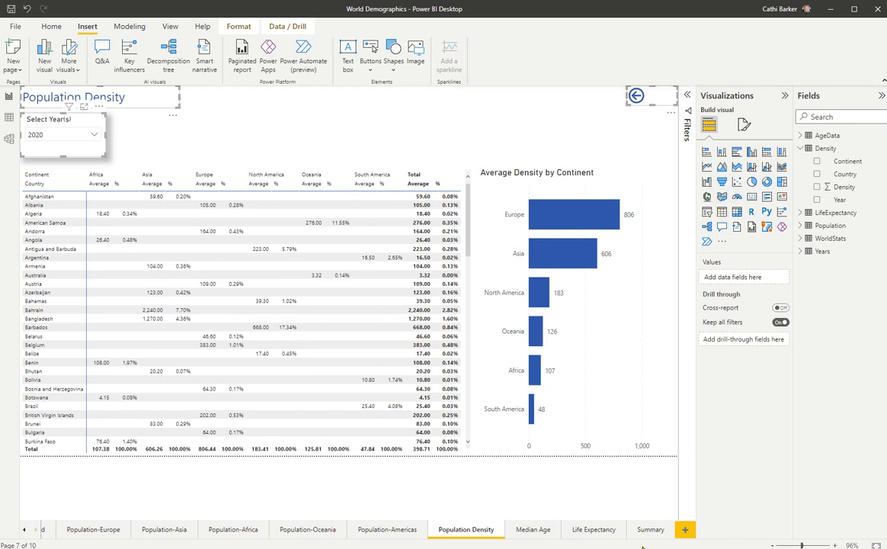
ctrl+click(636, 96)
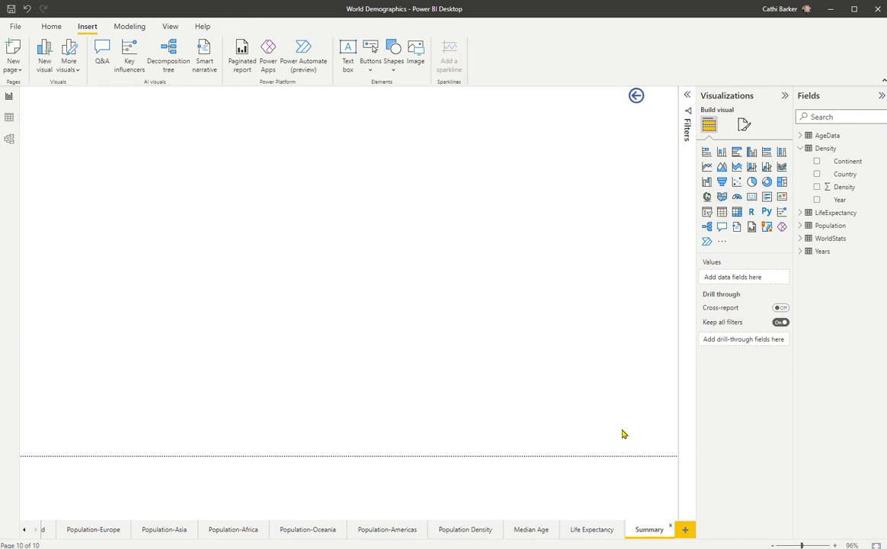
key(ctrl+v)
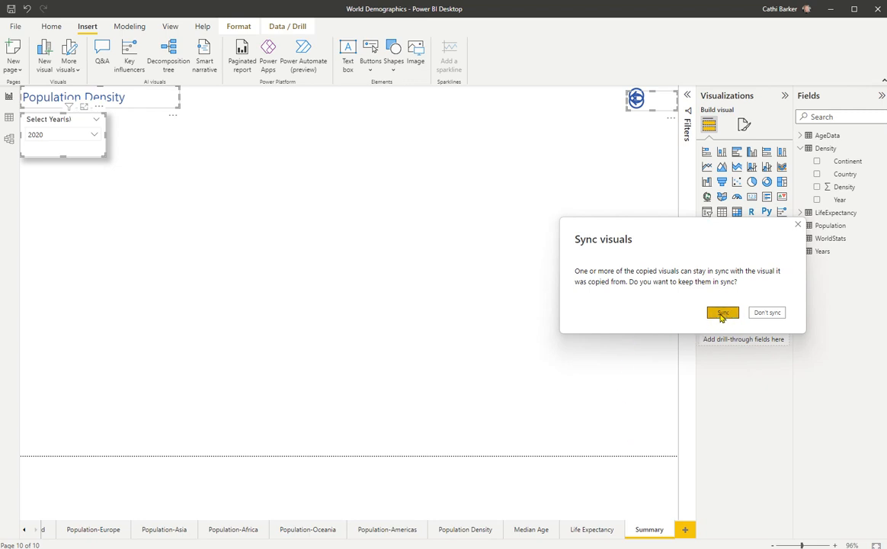
click(721, 314)
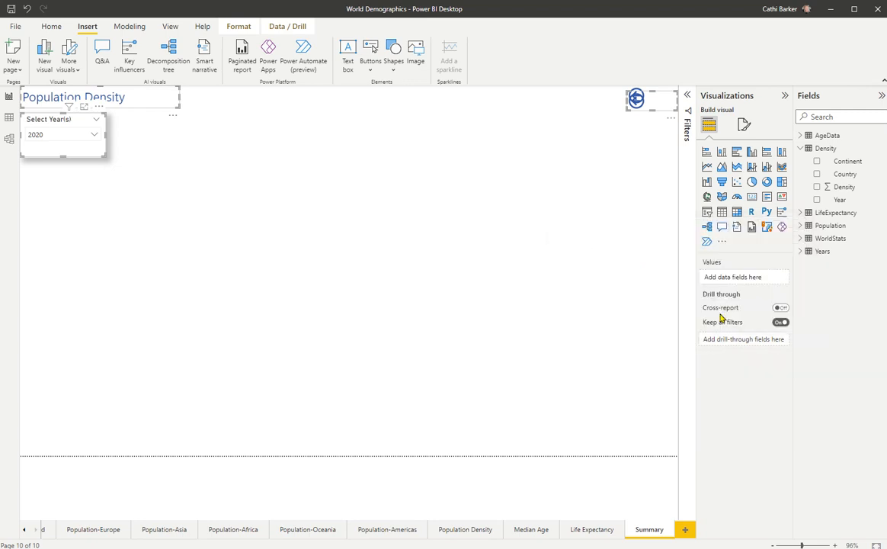
click(647, 114)
click(669, 110)
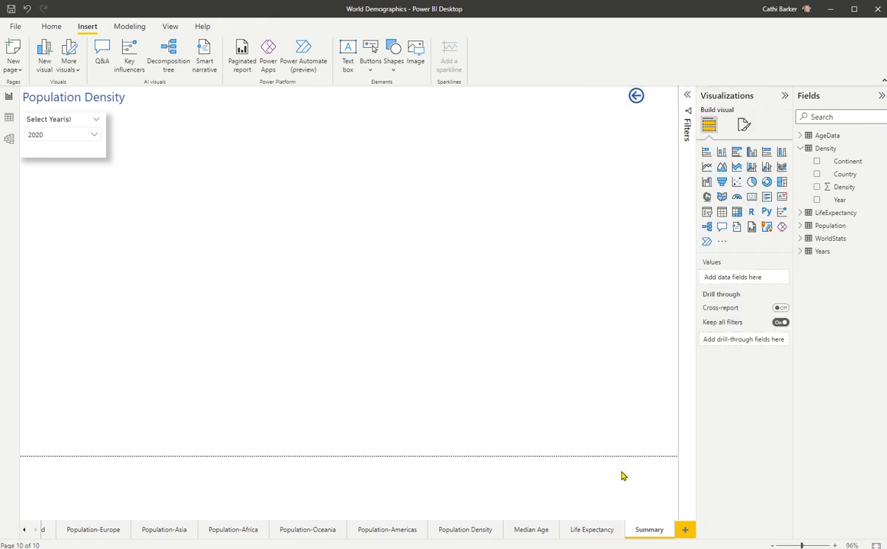
Step: Paste the copied title, slicer and back button onto the Life Expectancy page with syncing, and delete the duplicate back button
click(591, 529)
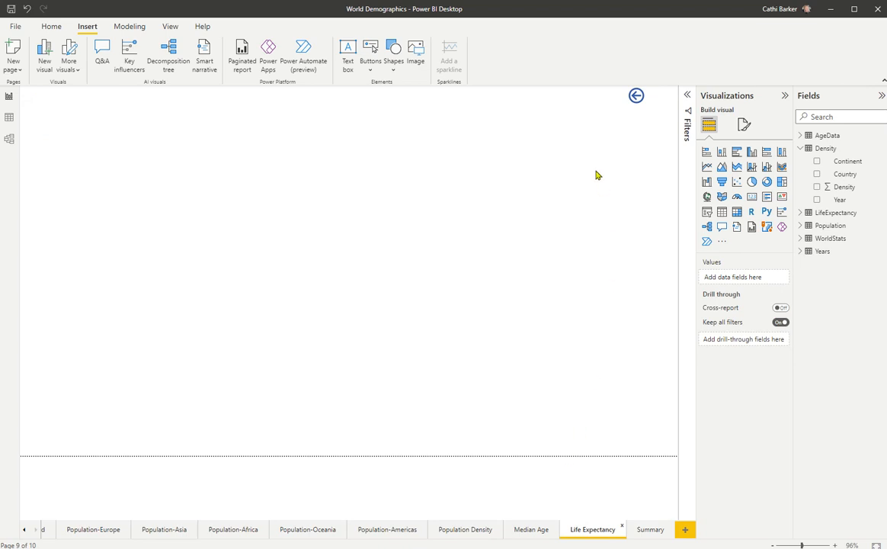
key(ctrl+v)
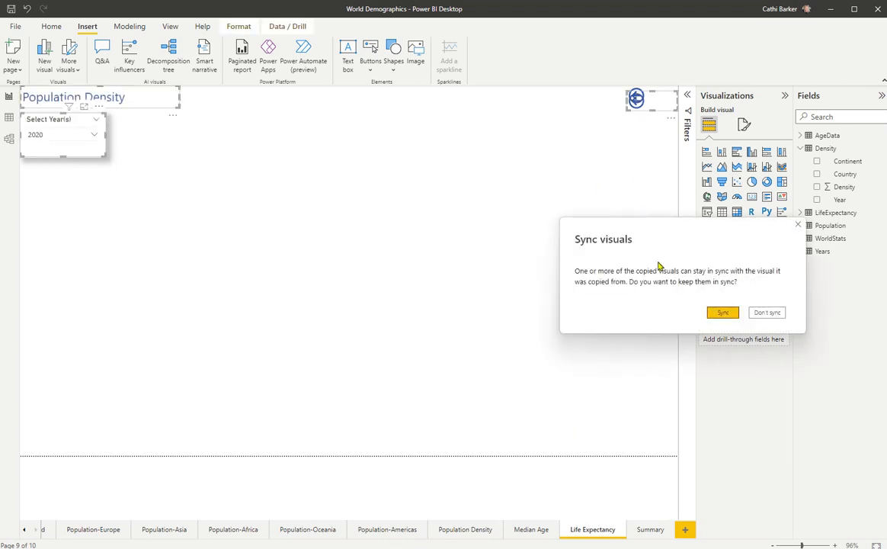
click(726, 313)
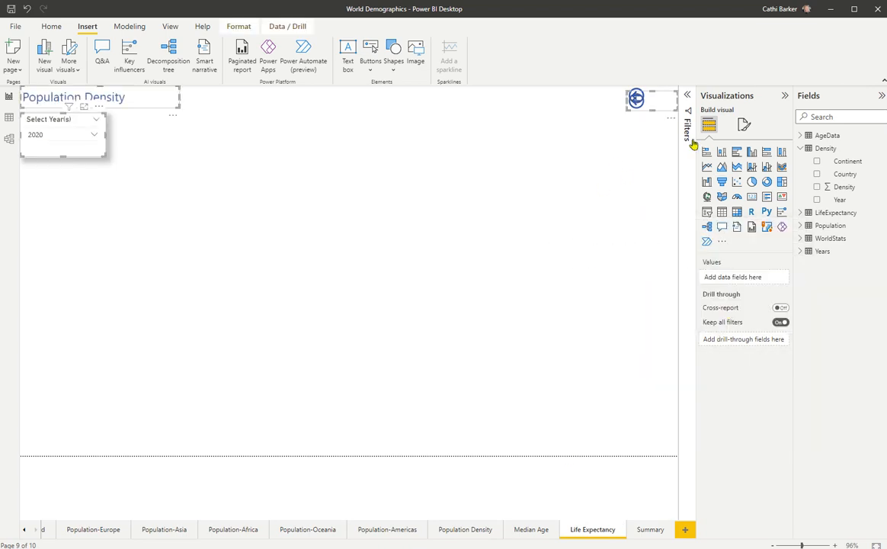
click(664, 109)
key(Delete)
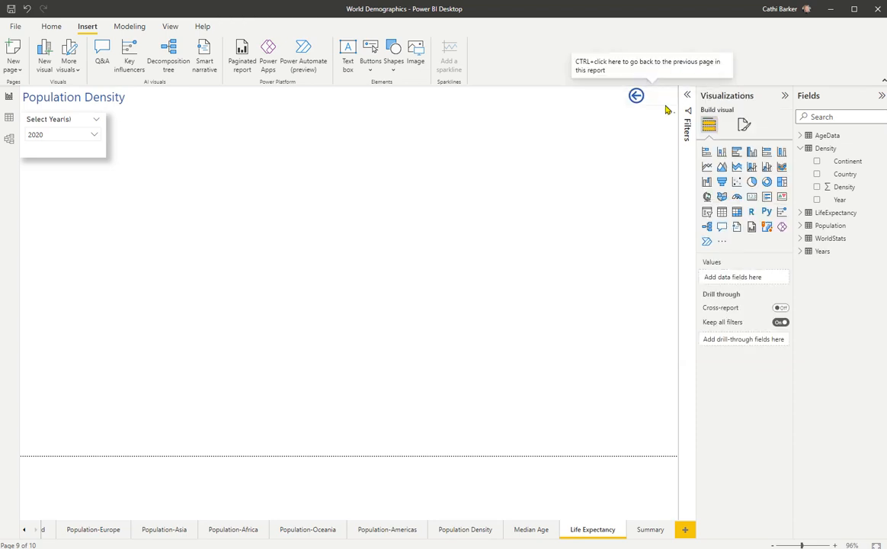
Step: Paste the copied title, slicer and back button onto the Median Age page with syncing, and delete the duplicate back button
click(526, 532)
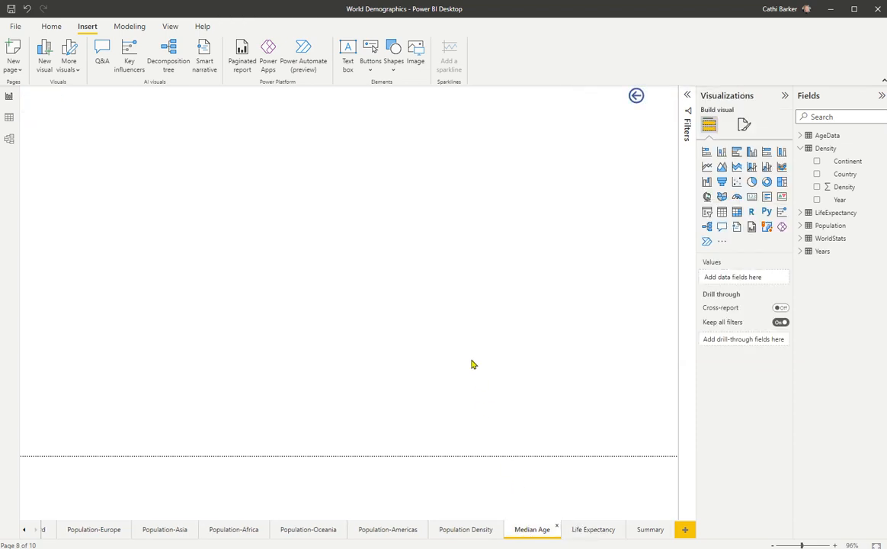
key(ctrl+v)
click(722, 312)
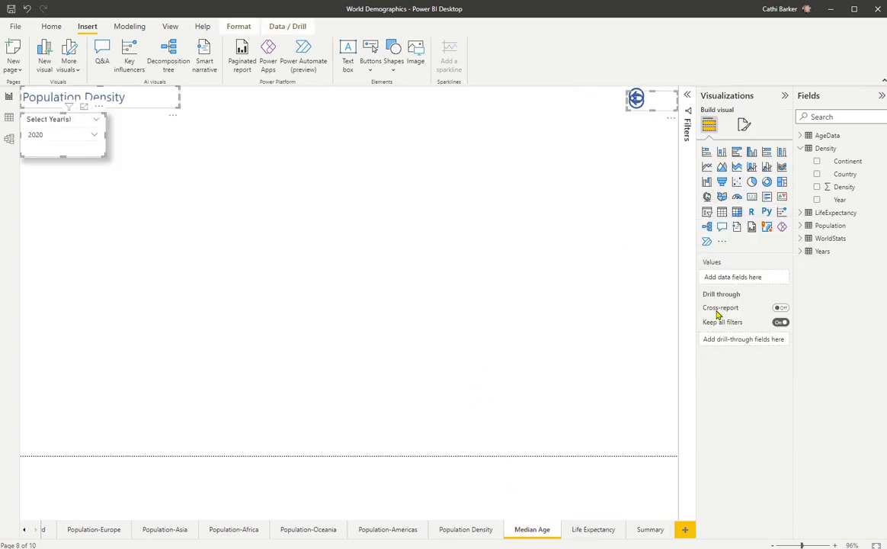
click(659, 108)
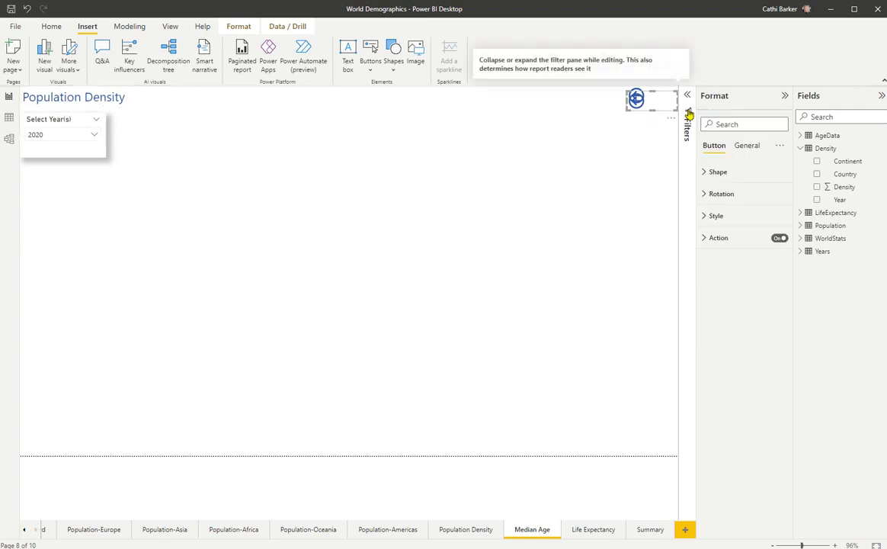
click(661, 113)
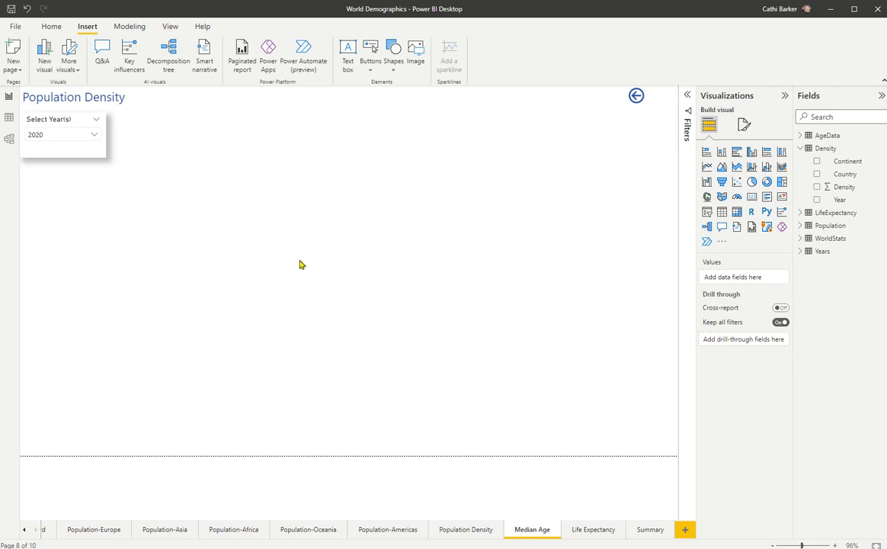
Step: Change the title text box on the Summary page to "Summary"
click(646, 529)
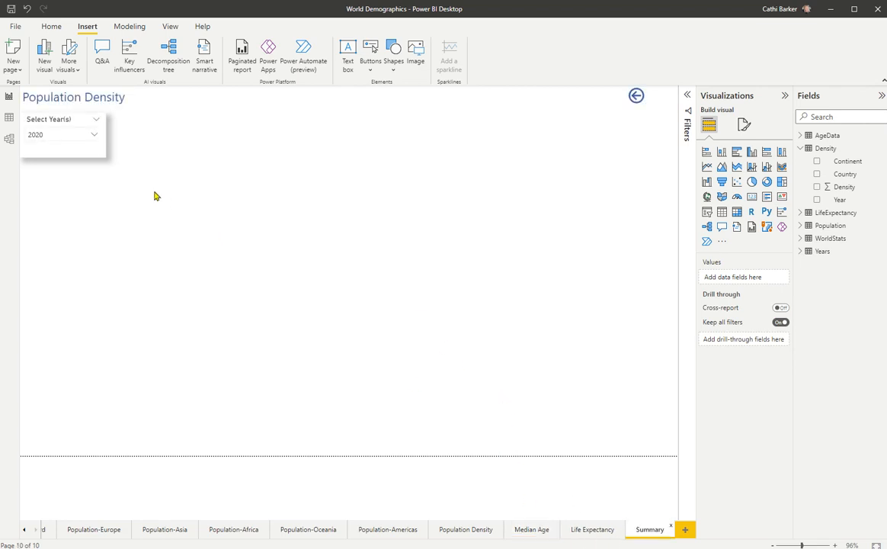
click(95, 97)
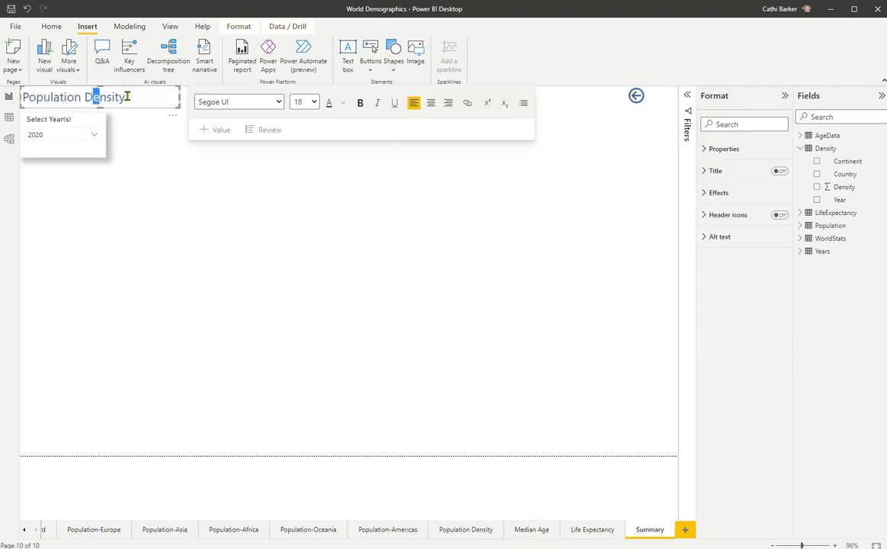
key(ctrl+a)
text(Summar)
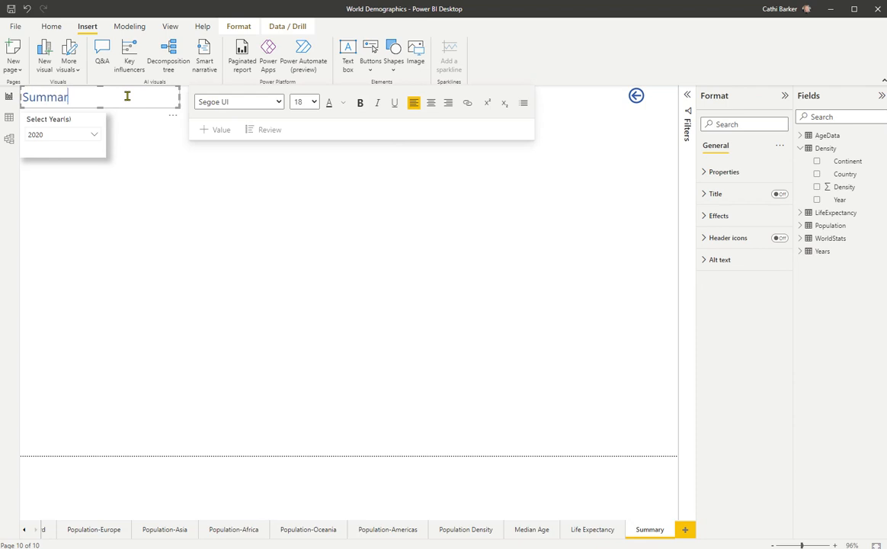
text(hy)
Step: Replace the title text on the Life Expectancy page with "Life Expectancy"
click(579, 527)
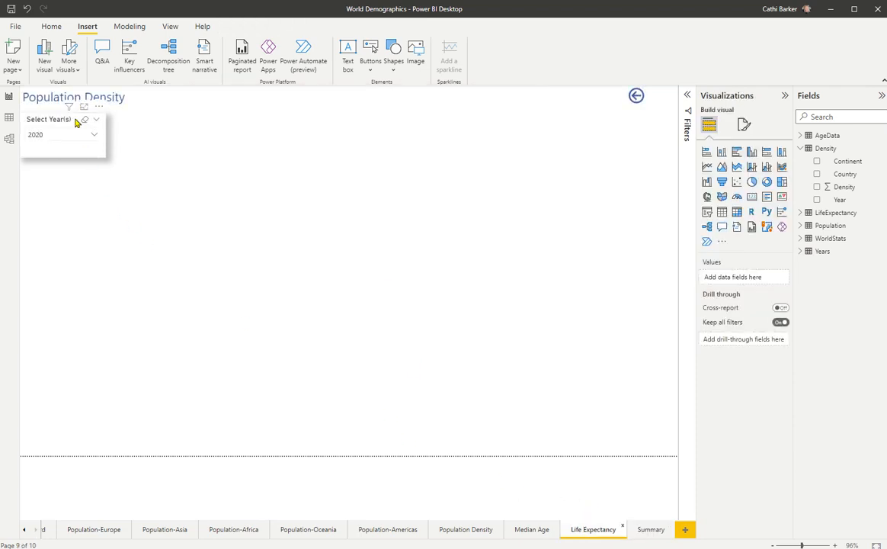
click(86, 97)
key(ctrl+a)
key(BackSpace)
text(Life)
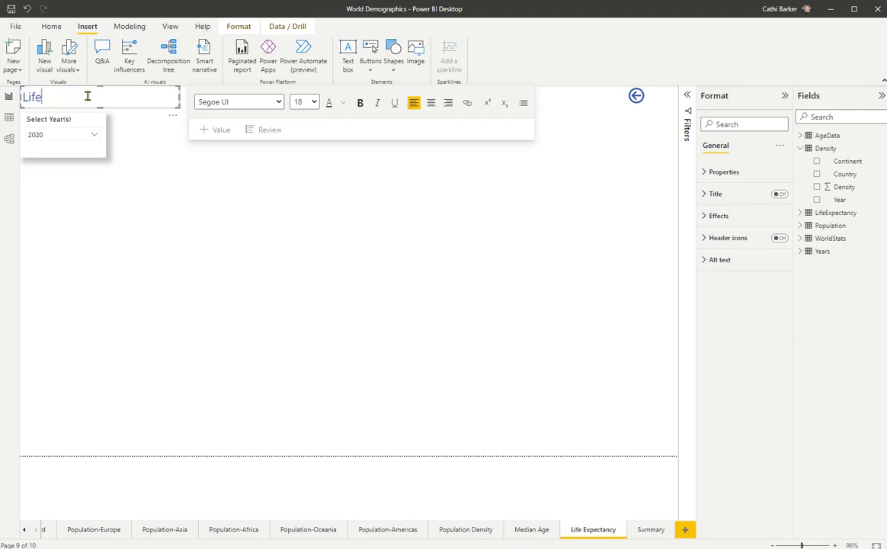
text( Expectancy)
Step: Replace the title text on the Median Age page with "Median Age"
click(531, 529)
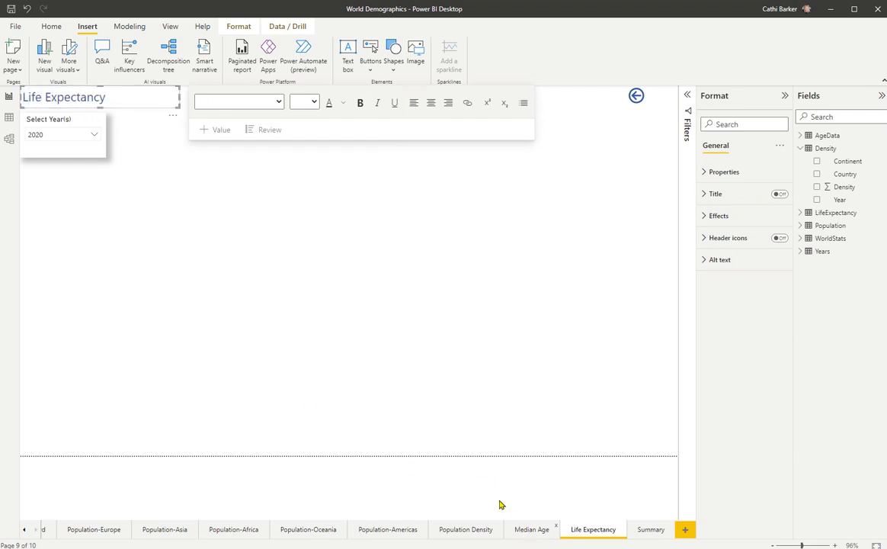
click(107, 97)
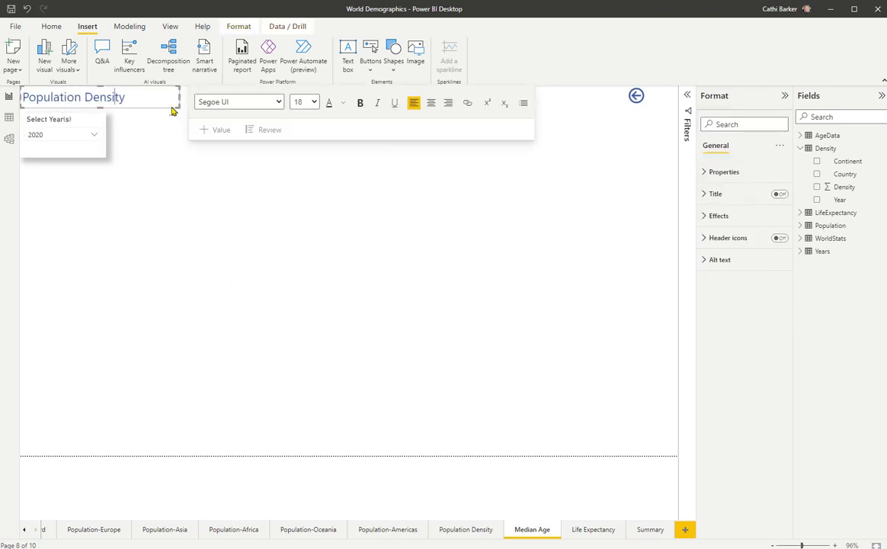
key(ctrl+a)
text(Median )
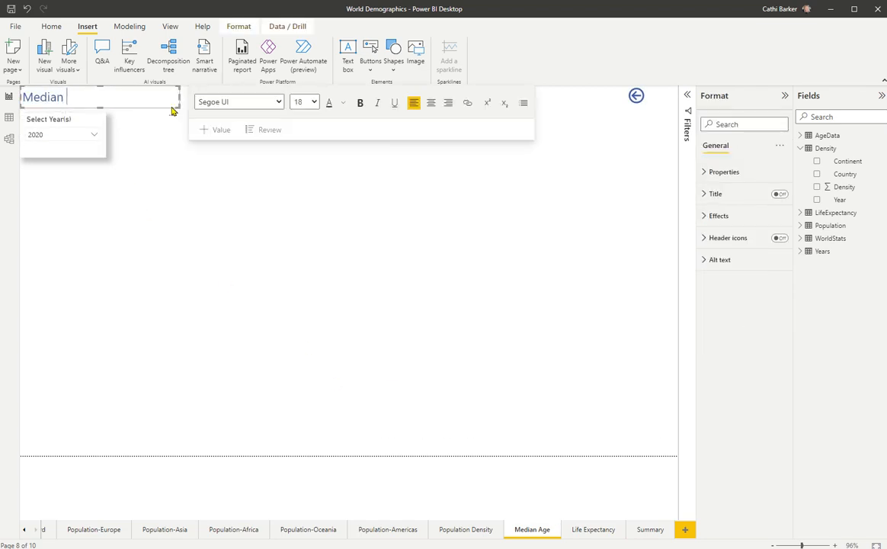
text(Age)
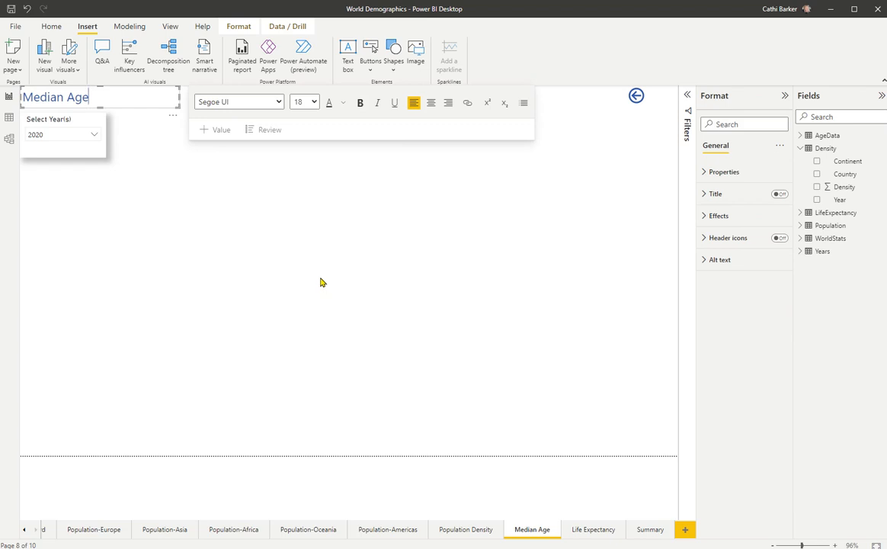
click(320, 279)
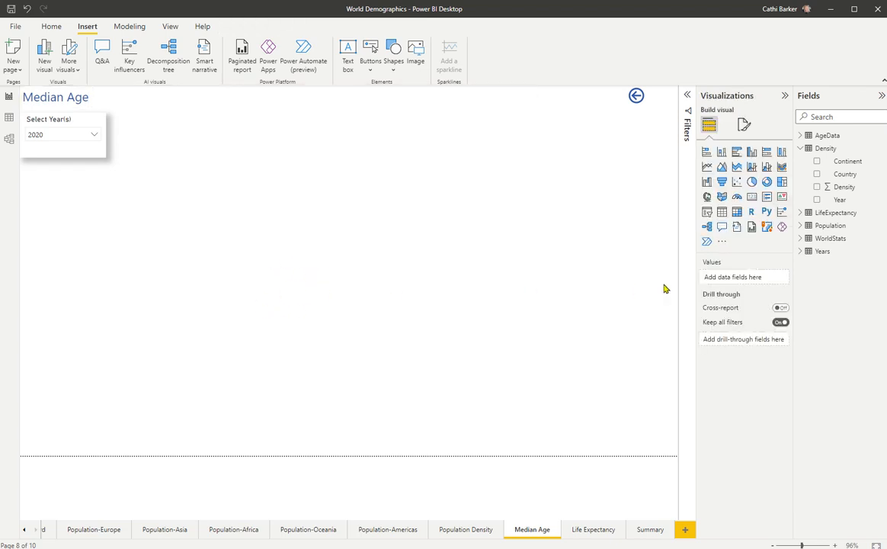
Step: Insert a gauge spanning most of the Median Age page, using AgeData's Age field for its value, minimum and maximum
click(736, 197)
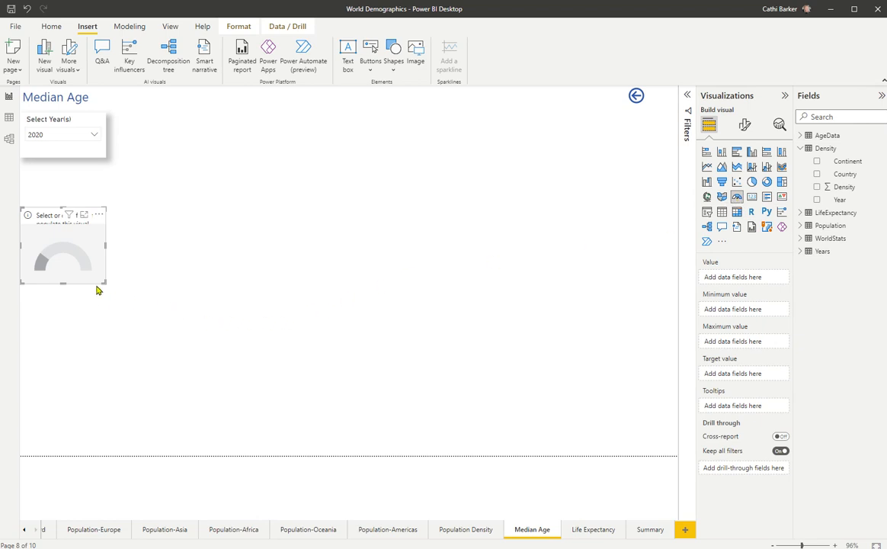
drag(105, 281, 643, 424)
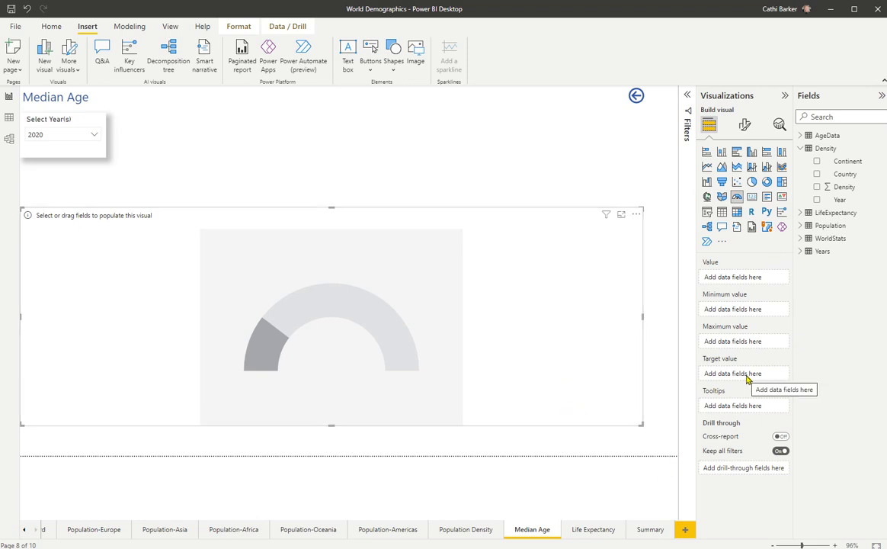
click(801, 136)
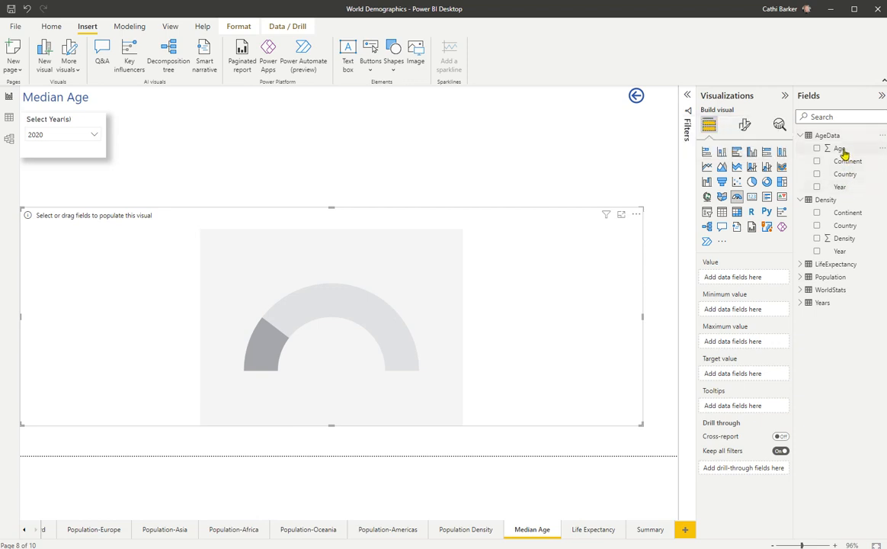
drag(843, 153, 765, 310)
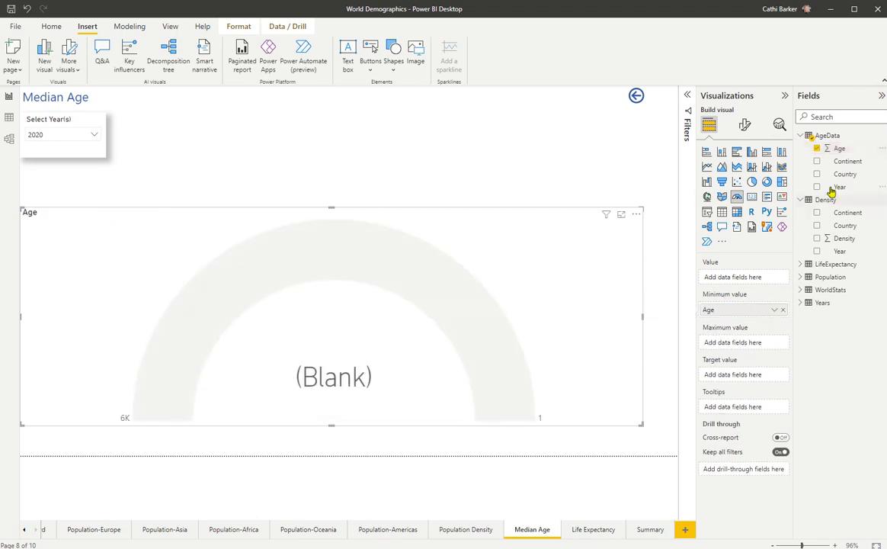
drag(842, 153, 752, 342)
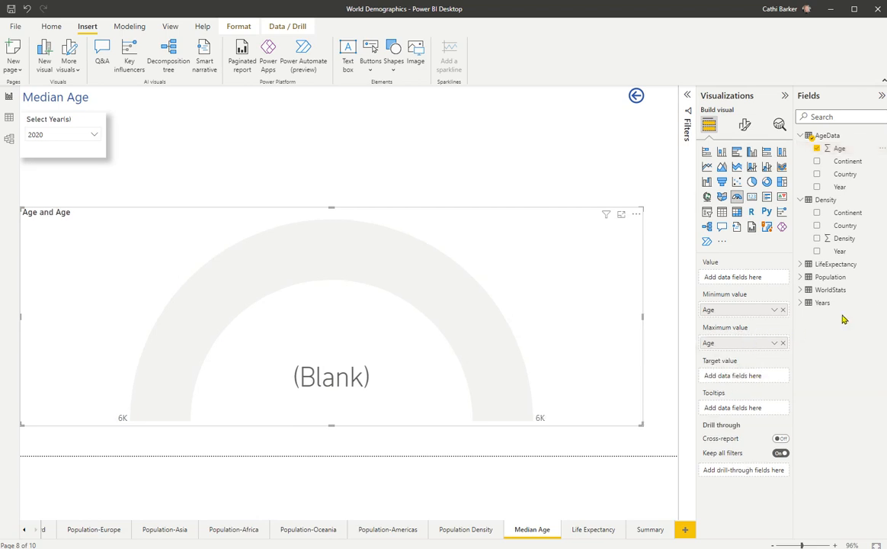
drag(837, 149, 752, 283)
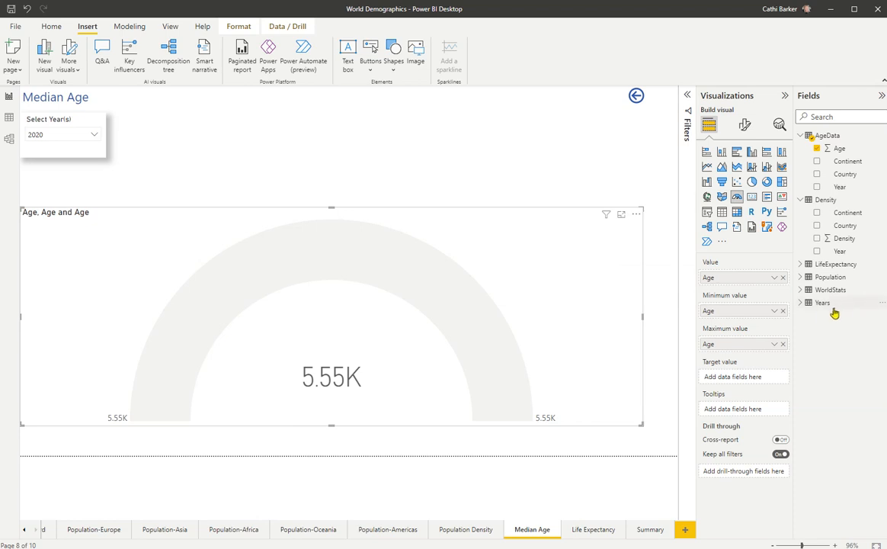
Step: Aggregate the gauge's Age fields as Average for the value, Minimum for the minimum value and Maximum for the maximum value
click(774, 280)
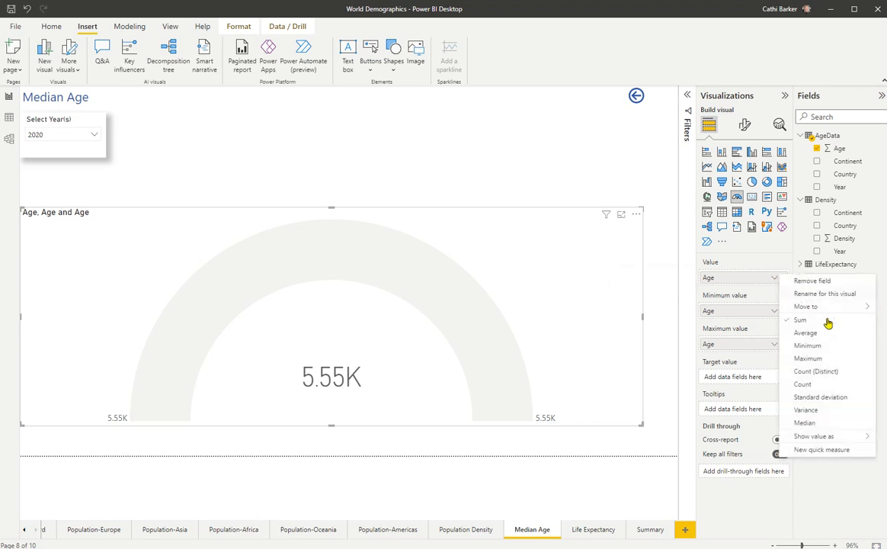
click(814, 334)
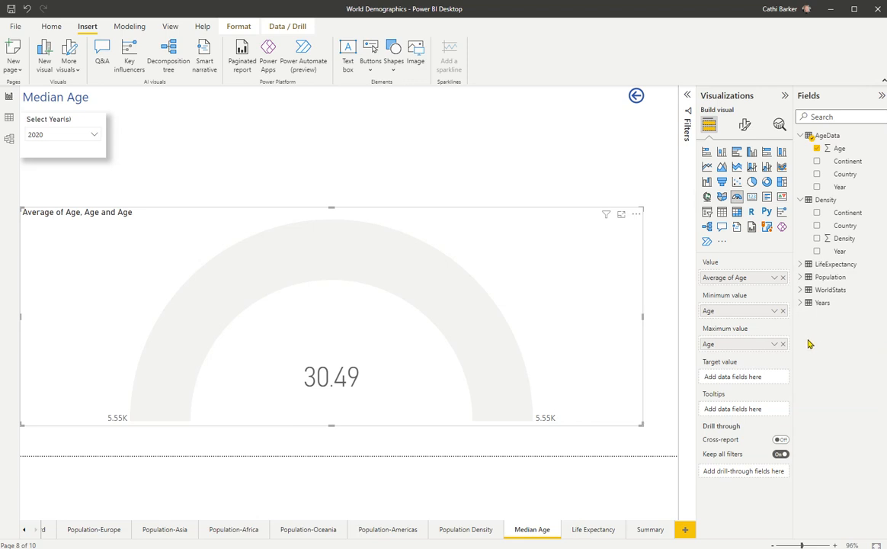
click(775, 311)
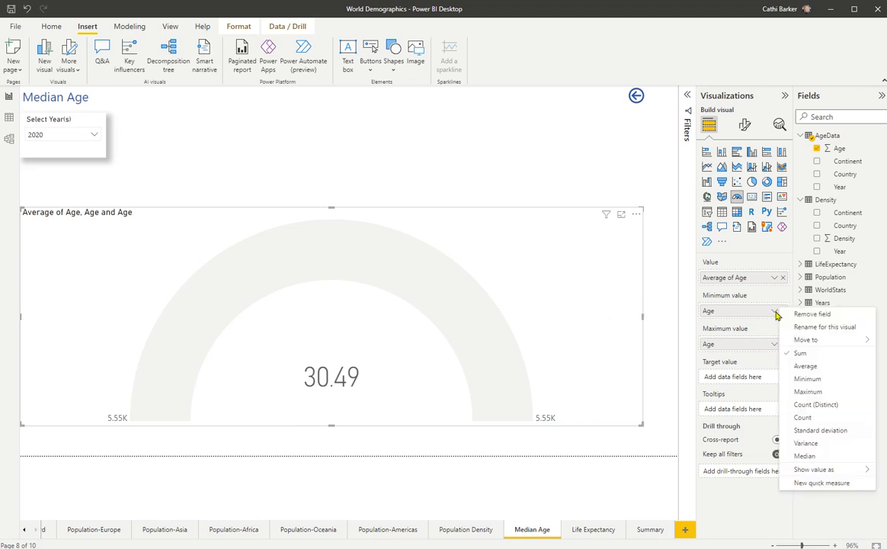
click(808, 379)
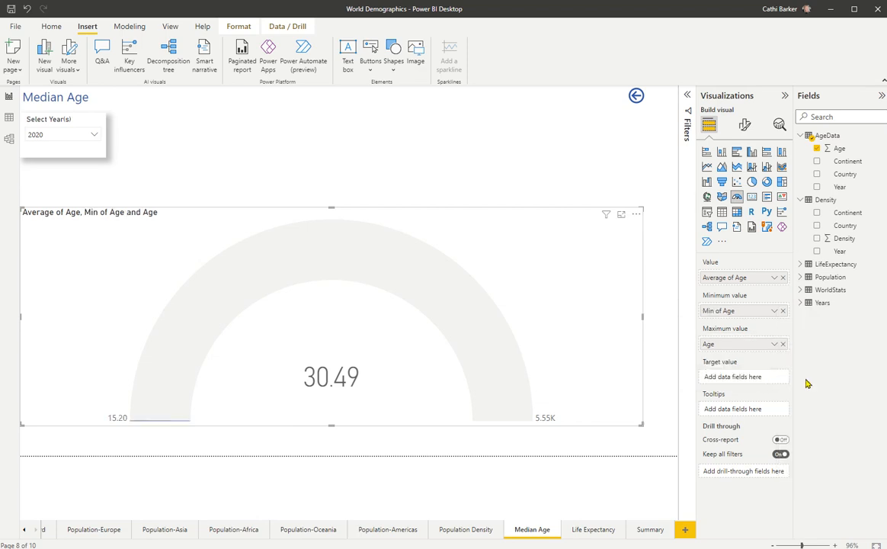
click(774, 344)
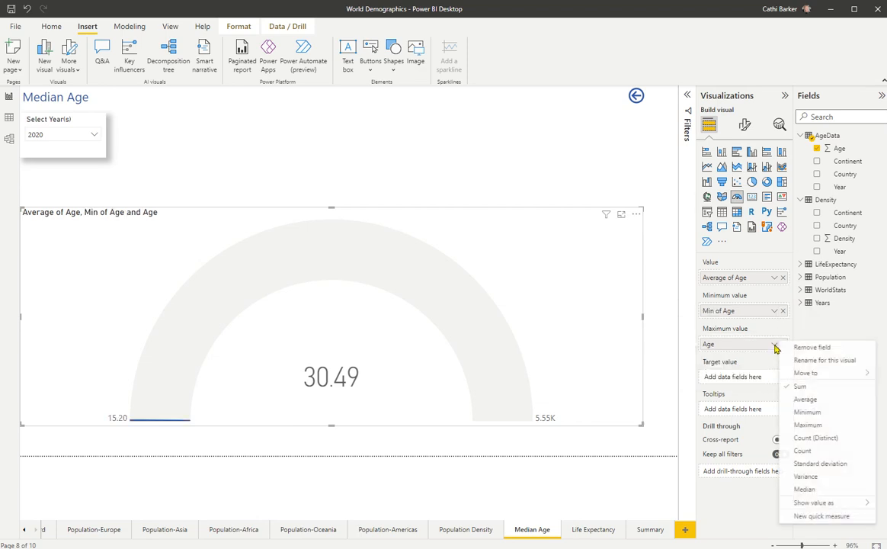
click(807, 425)
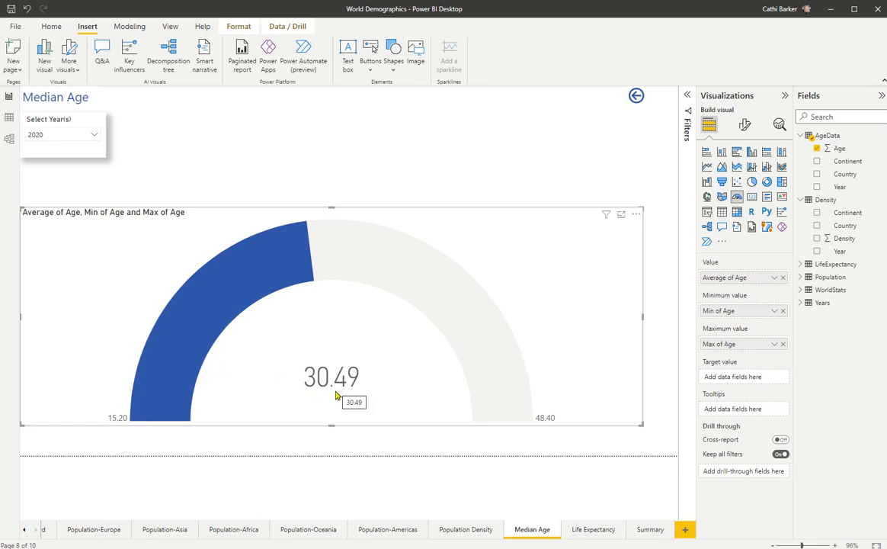
Step: Change the gauge's title to "Average Age versus Youngest and Oldest Average Age by Continent"
click(687, 95)
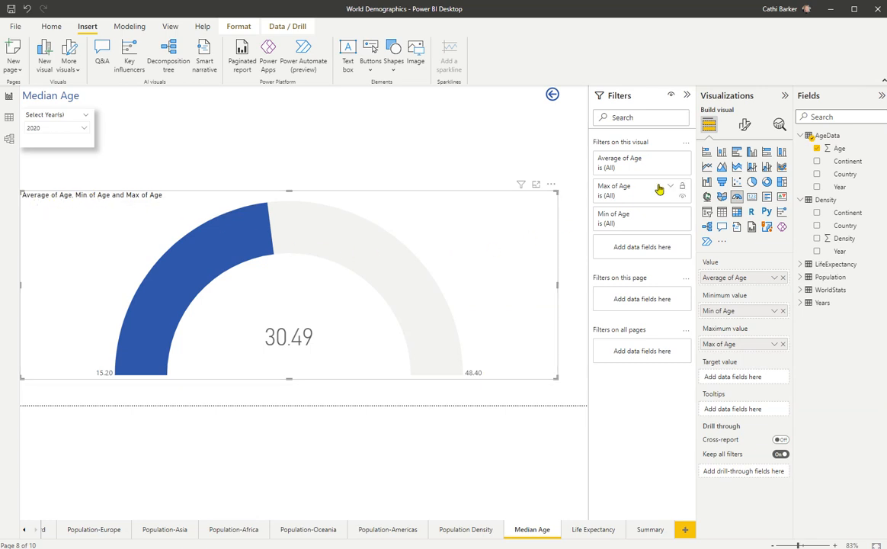
click(746, 128)
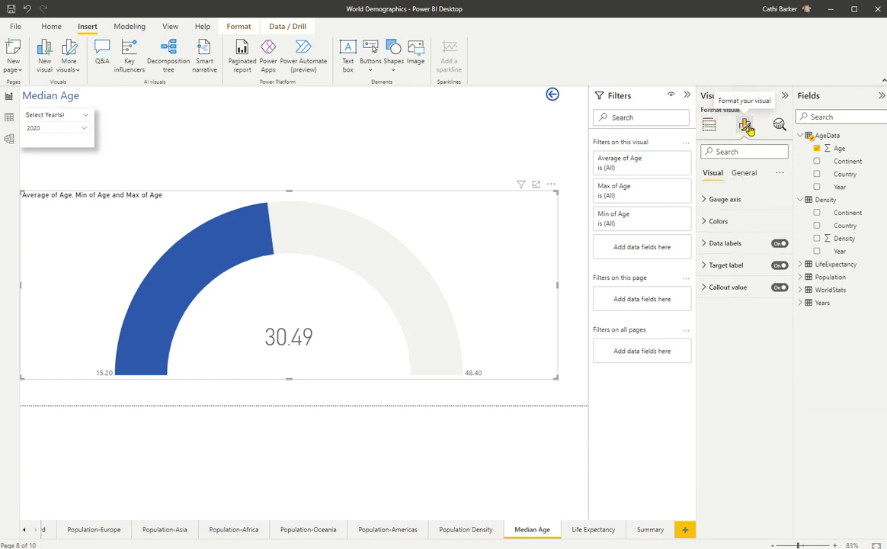
click(725, 152)
text(tu)
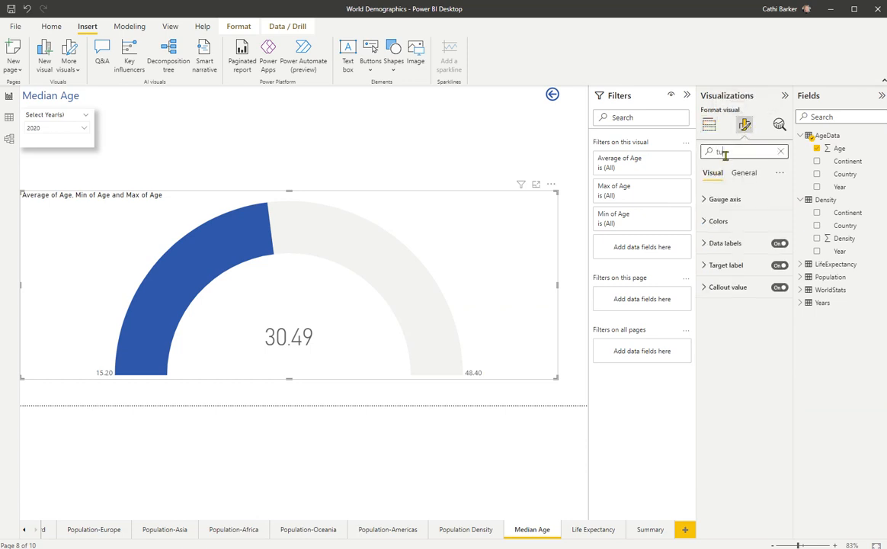
text(itle)
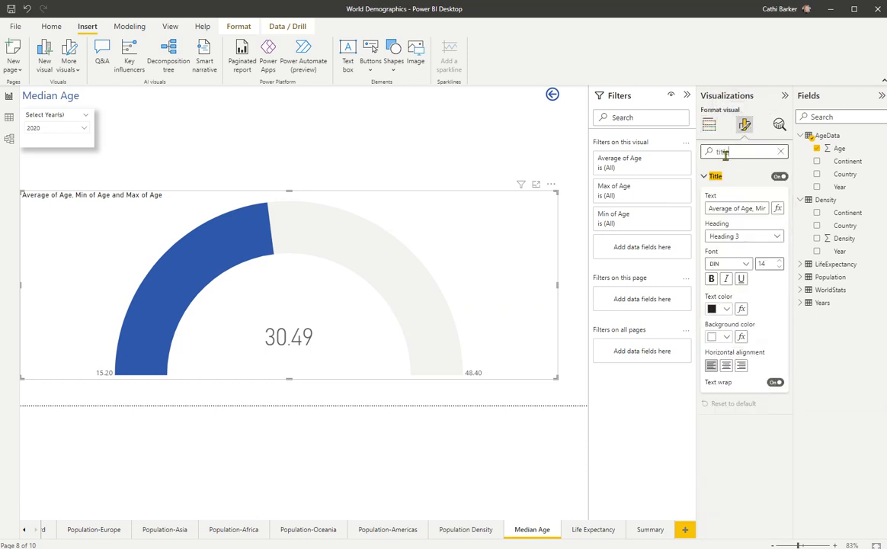
click(735, 208)
key(ctrl+a)
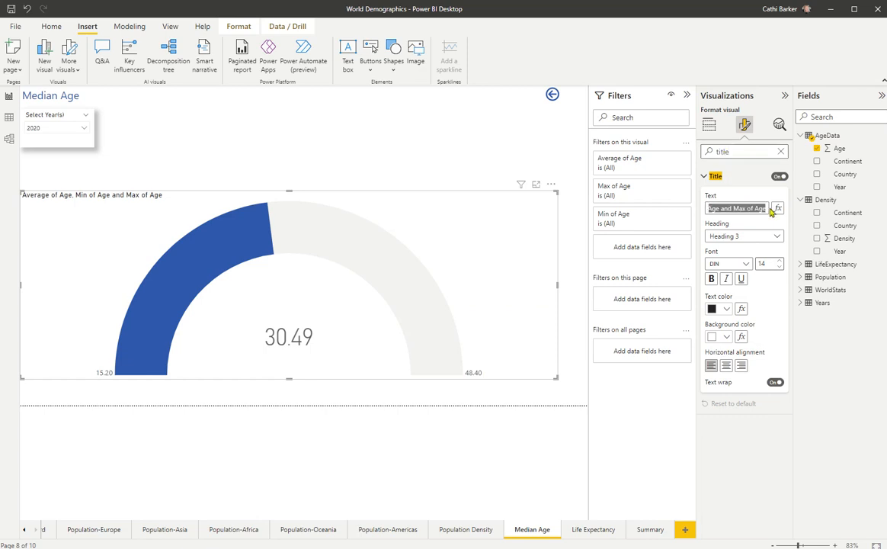
text(Average Age)
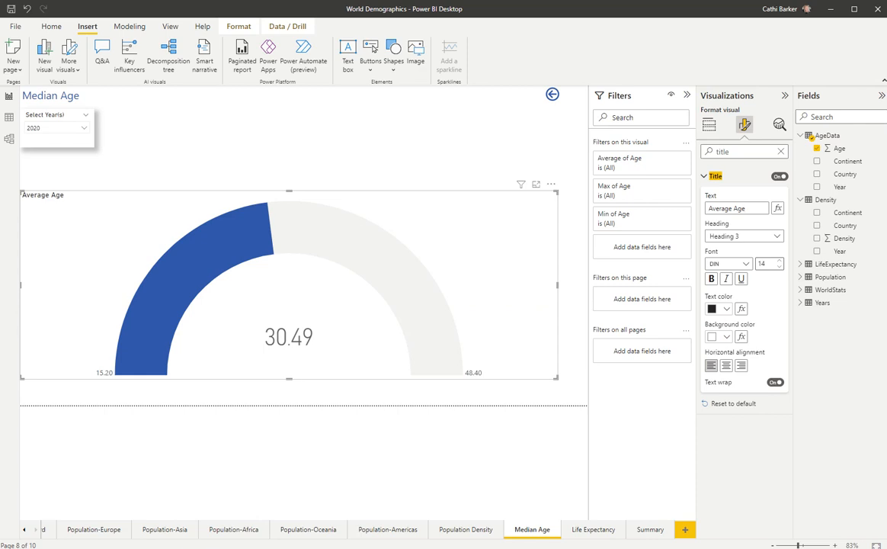
text(versus Youngest and Oldest Average Age by)
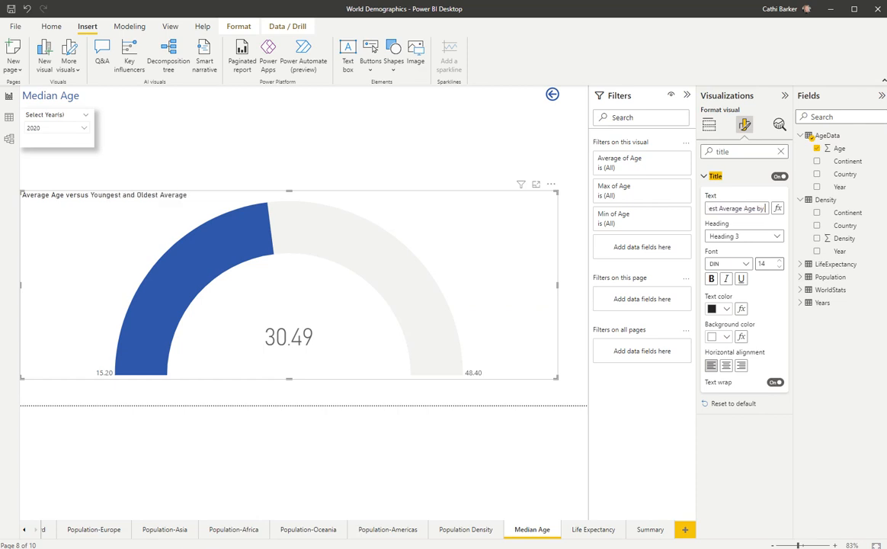
text( Cortinent)
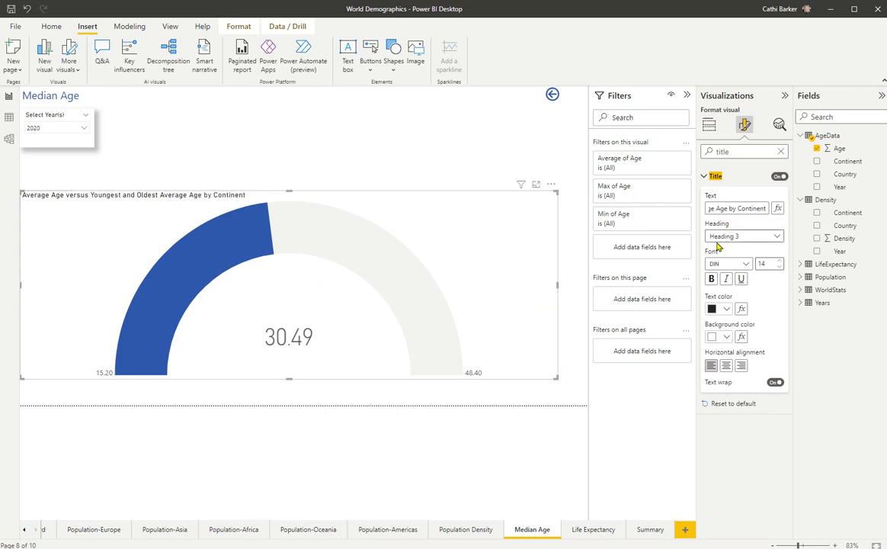
click(780, 151)
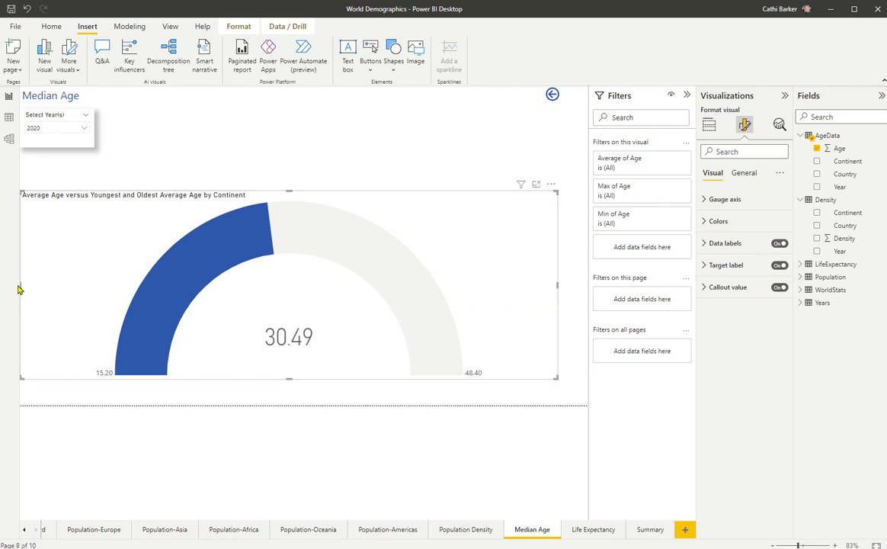
Step: Resize the gauge to free a strip along its left side and extend its lower edge to the page boundary
drag(21, 286, 103, 284)
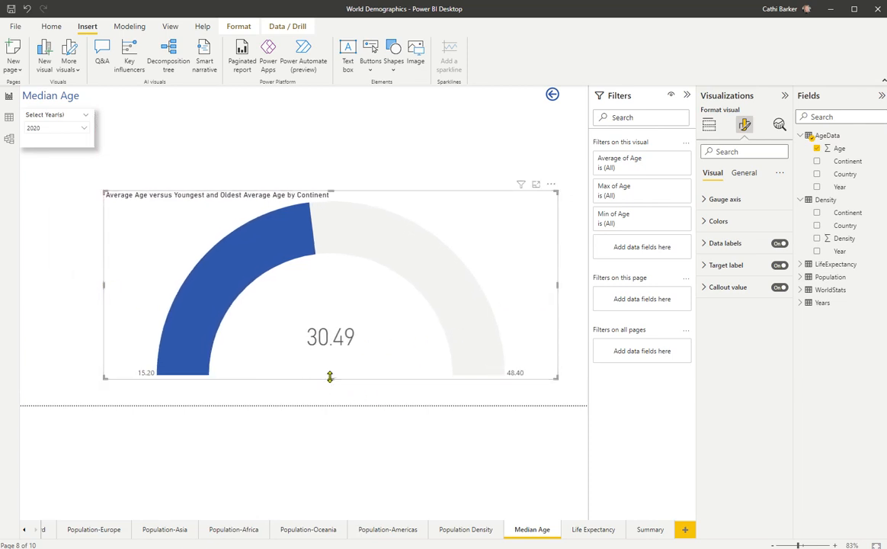
drag(331, 378, 326, 404)
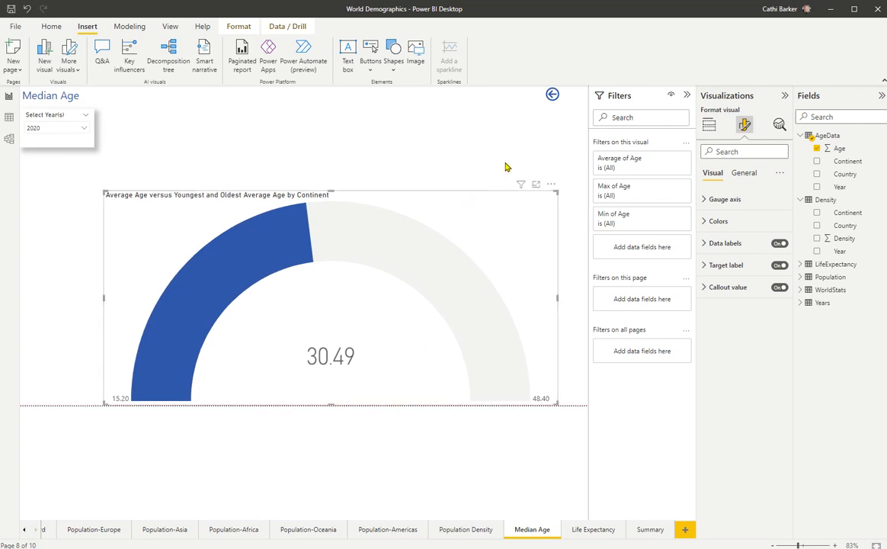
click(387, 137)
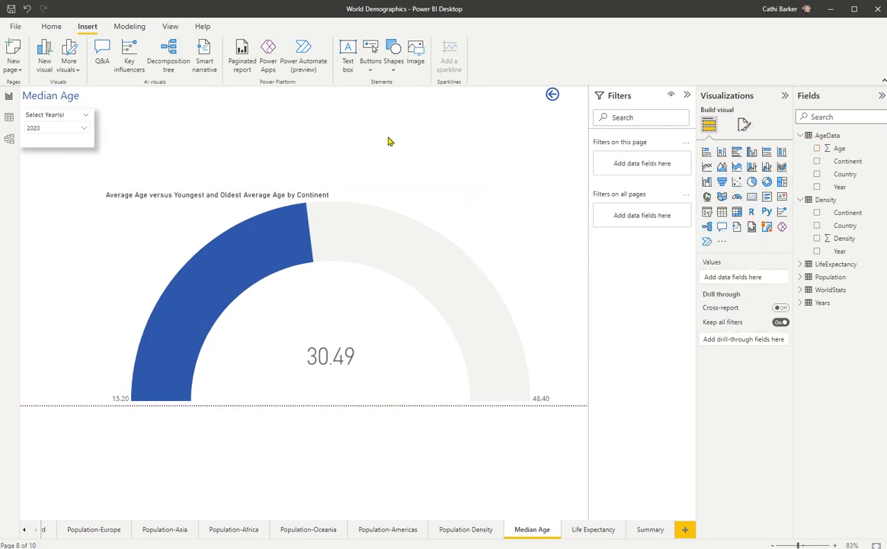
Step: Add a list slicer for AgeData's Continent field beside the gauge and shrink its height to fit the continent entries
click(706, 213)
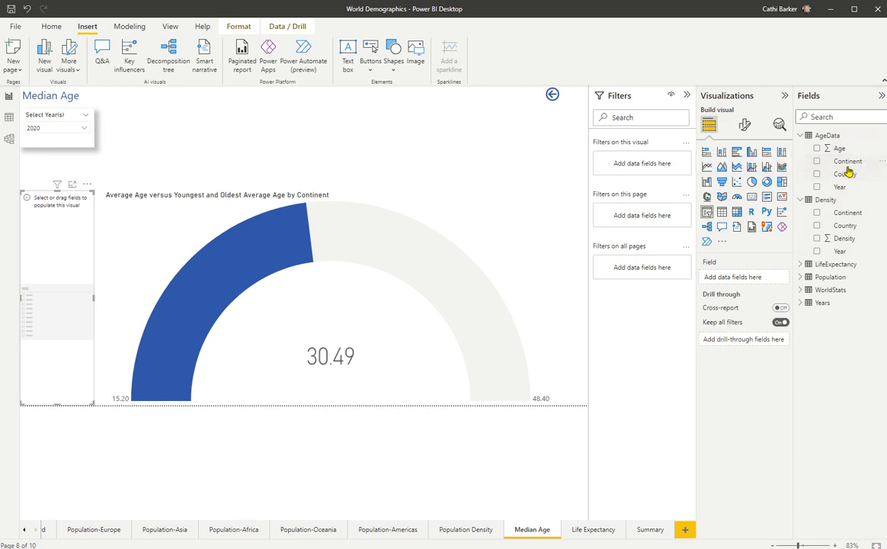
drag(848, 163, 55, 267)
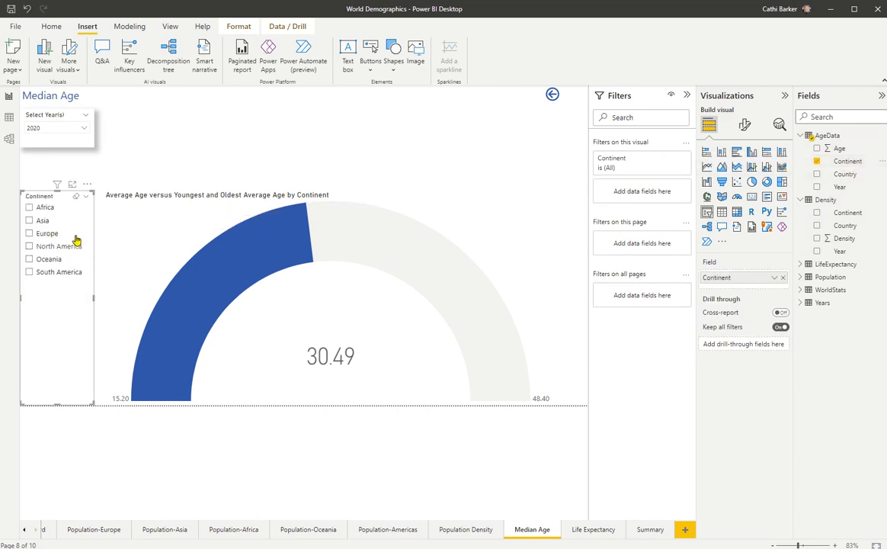
click(87, 199)
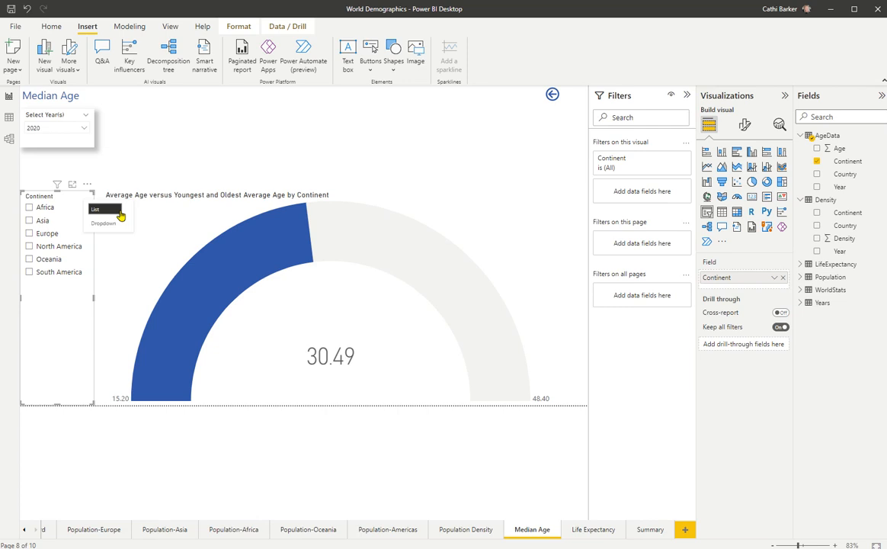
drag(57, 191, 46, 259)
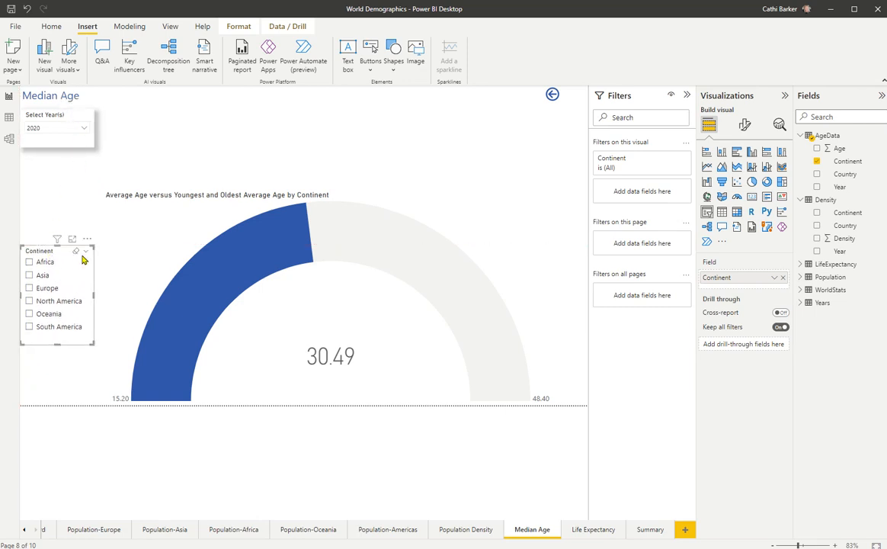
Step: Turn on the Continent slicer's title with the text "Select a Continent(s)" and extend the slicer's lower edge to make it taller
click(744, 126)
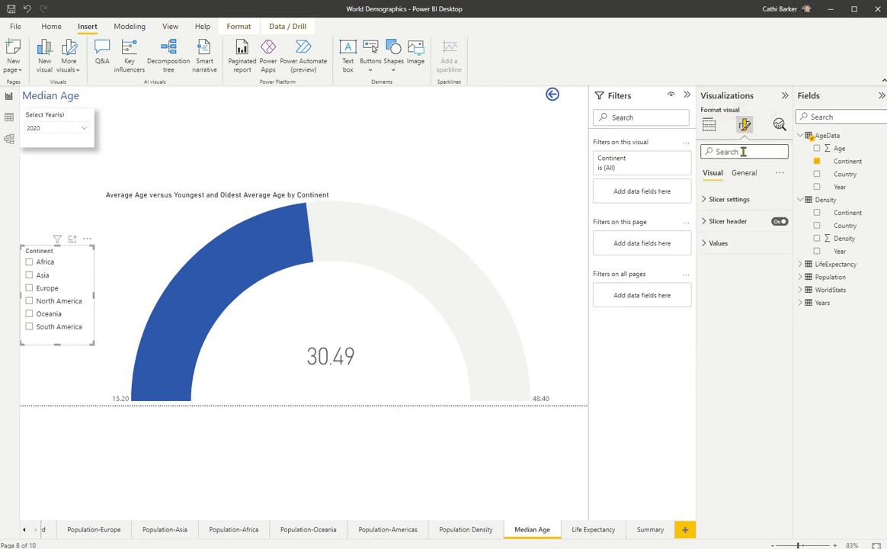
text(title)
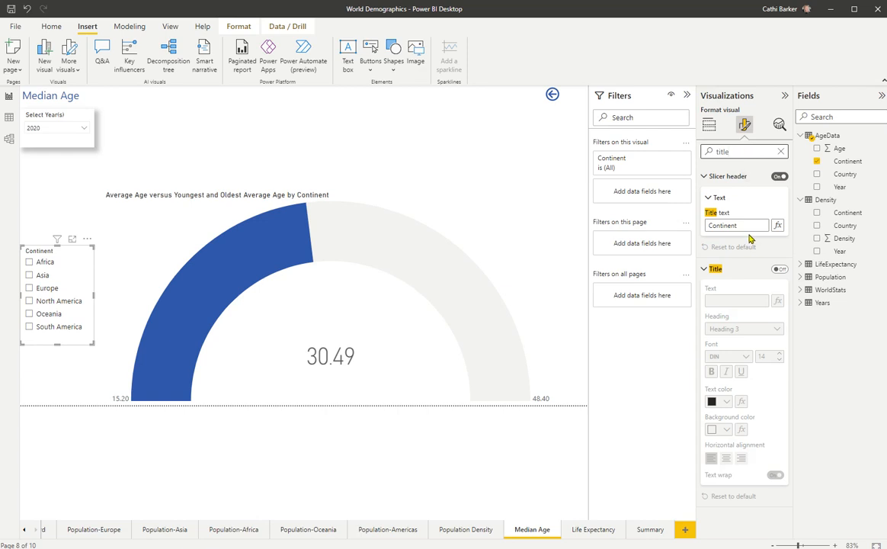
click(780, 270)
click(733, 300)
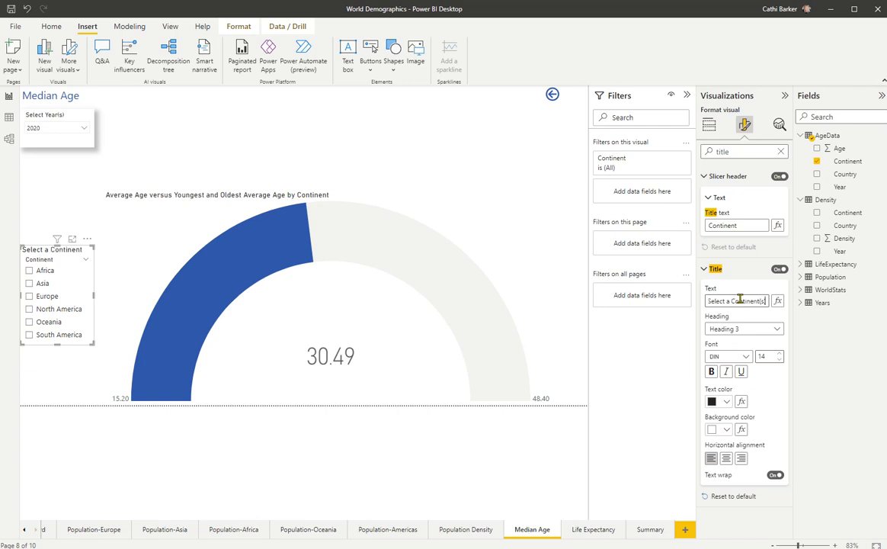
drag(84, 342, 60, 363)
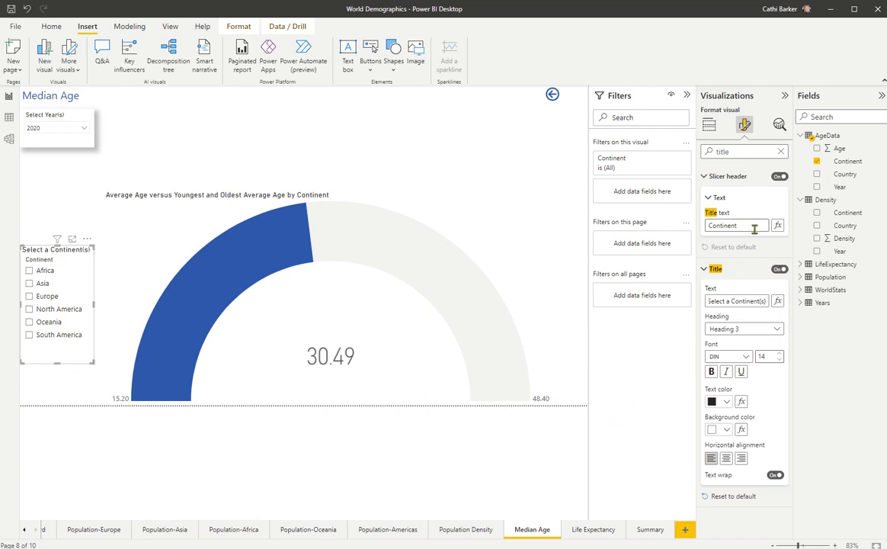
Step: Enable the "Select all" option on the Continent slicer and move the slicer up to just beneath the Select Year(s) slicer
double_click(731, 151)
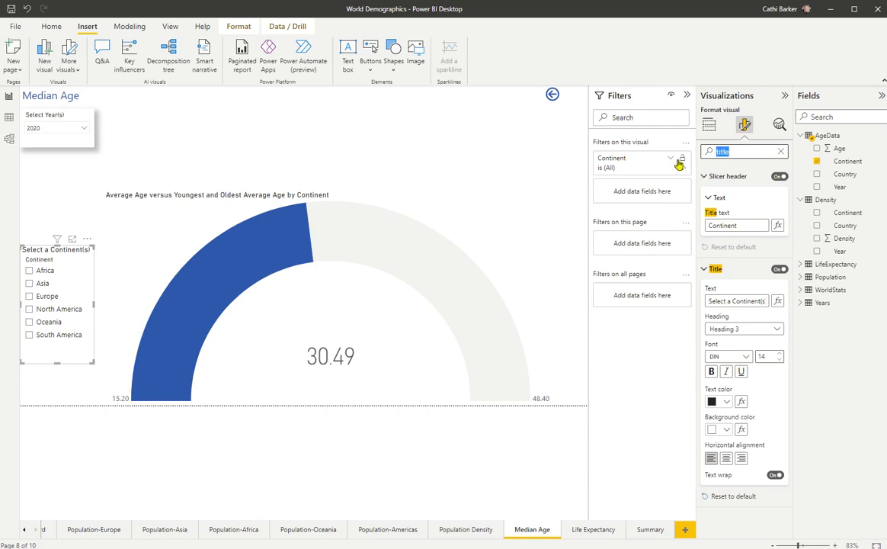
text(select all)
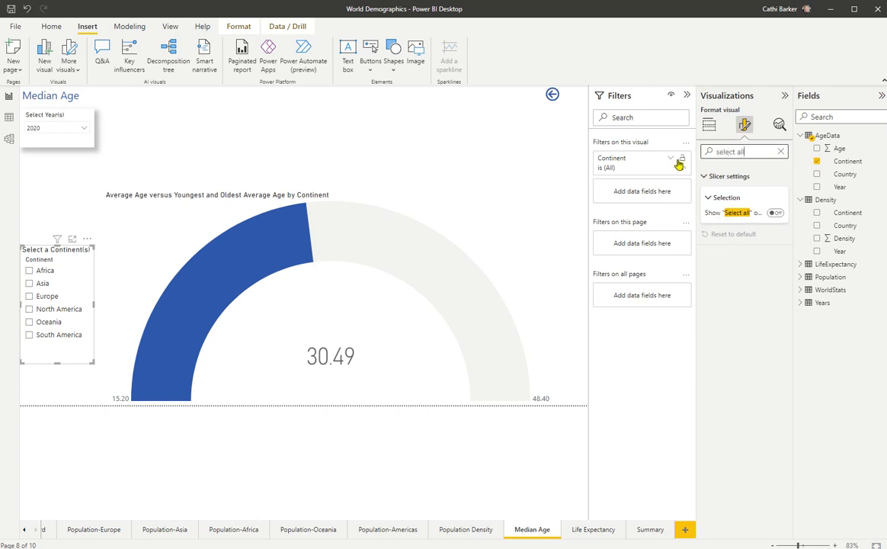
click(775, 213)
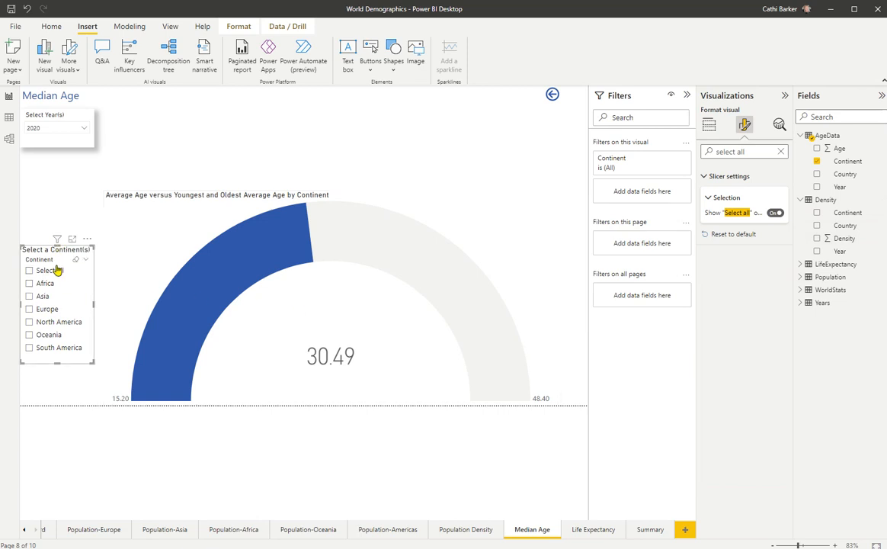
mouse_move(57, 240)
drag(69, 248, 43, 170)
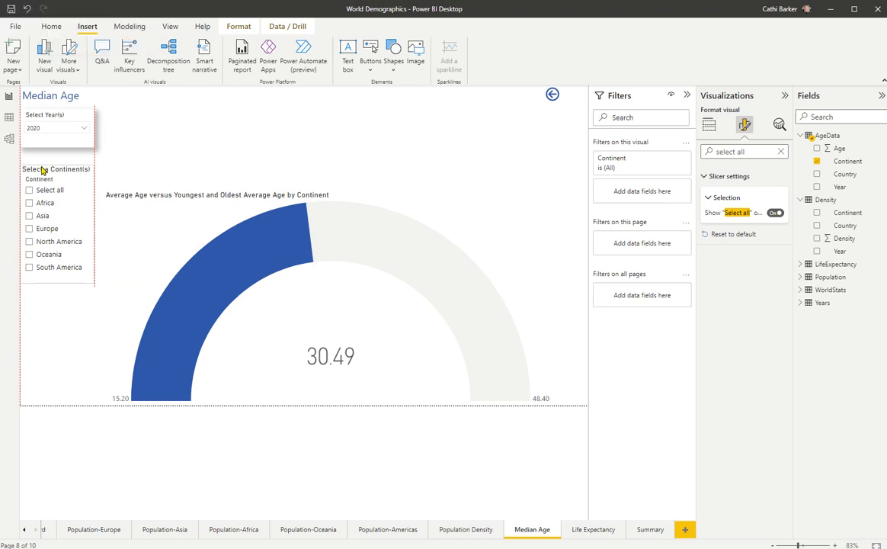
click(438, 295)
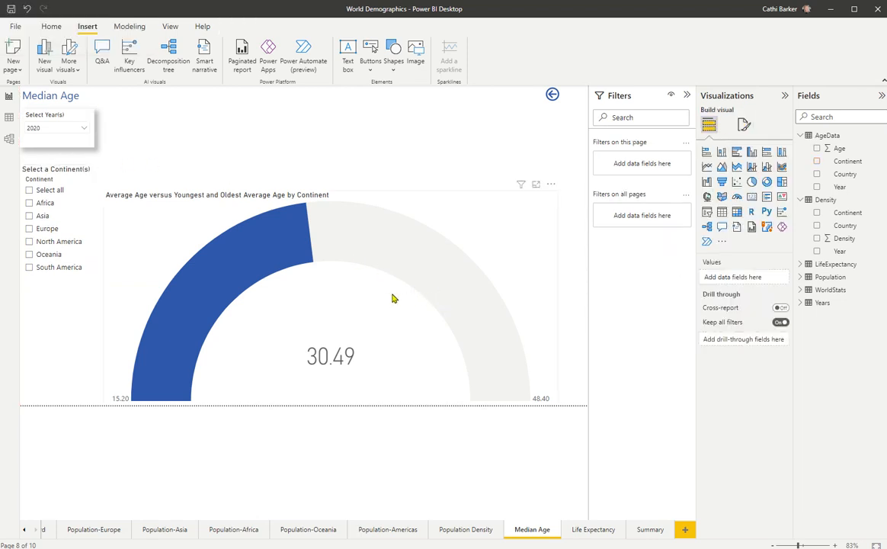
Step: Test the Continent slicer on the gauge by selecting Africa, Asia, Europe, North America and Oceania one after another
click(30, 204)
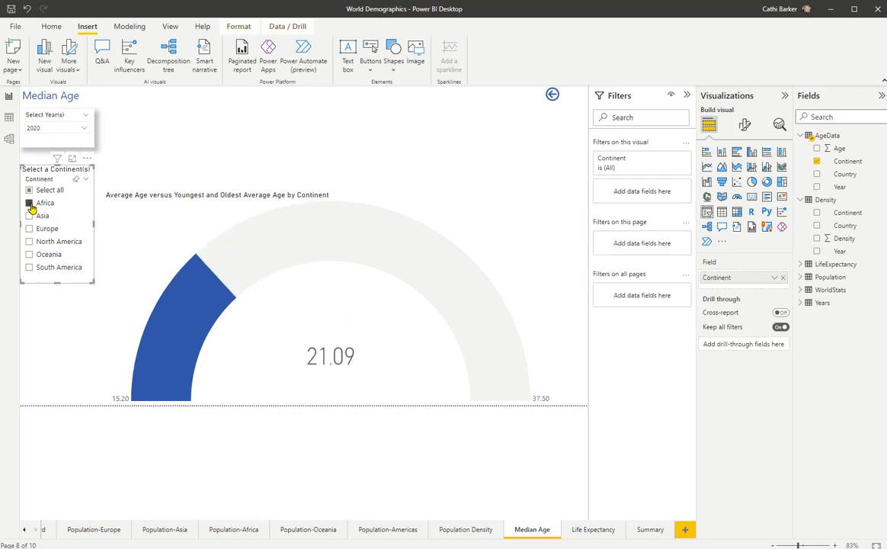
click(30, 217)
click(30, 228)
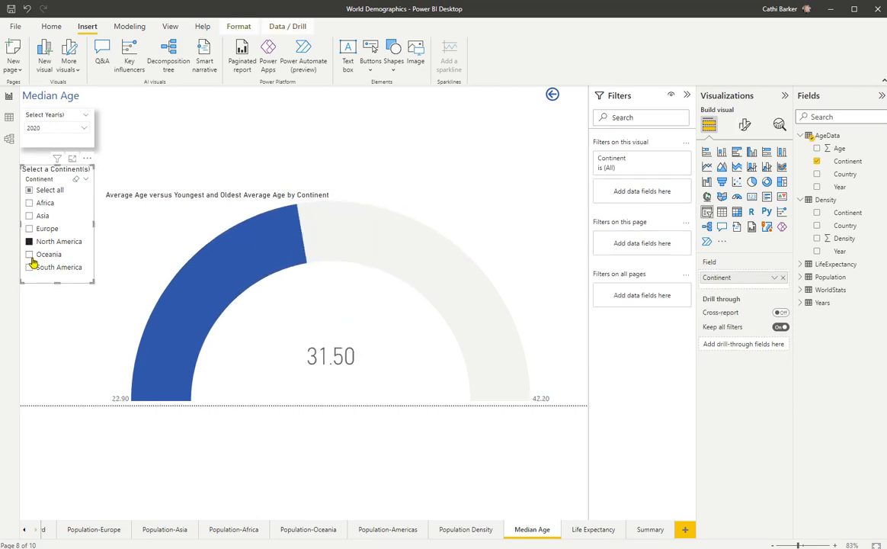
click(30, 255)
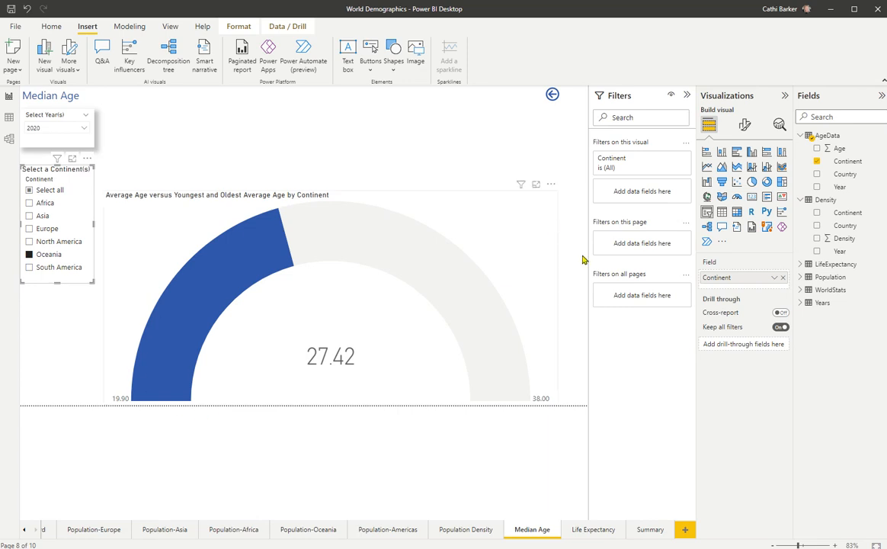
Step: Extend the gauge's upper edge to line up with the top of the Continent slicer and save the report
click(340, 197)
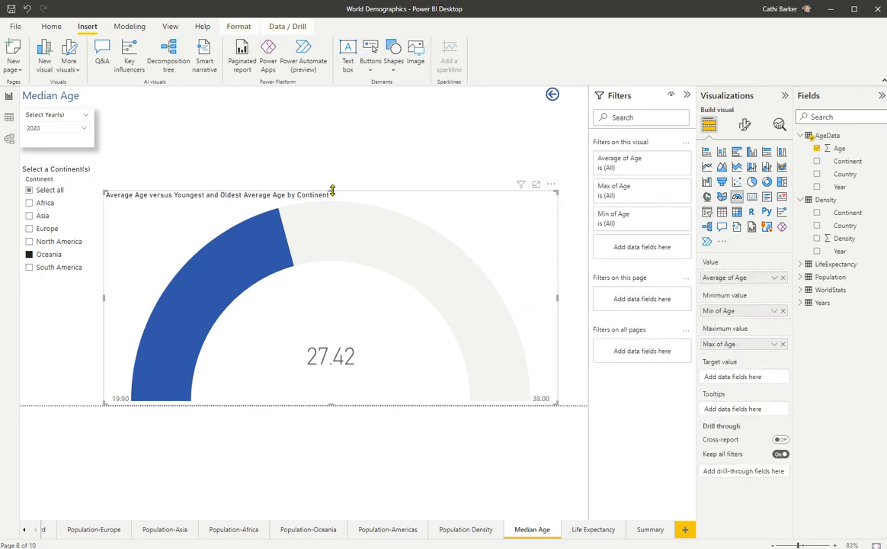
drag(331, 192, 339, 166)
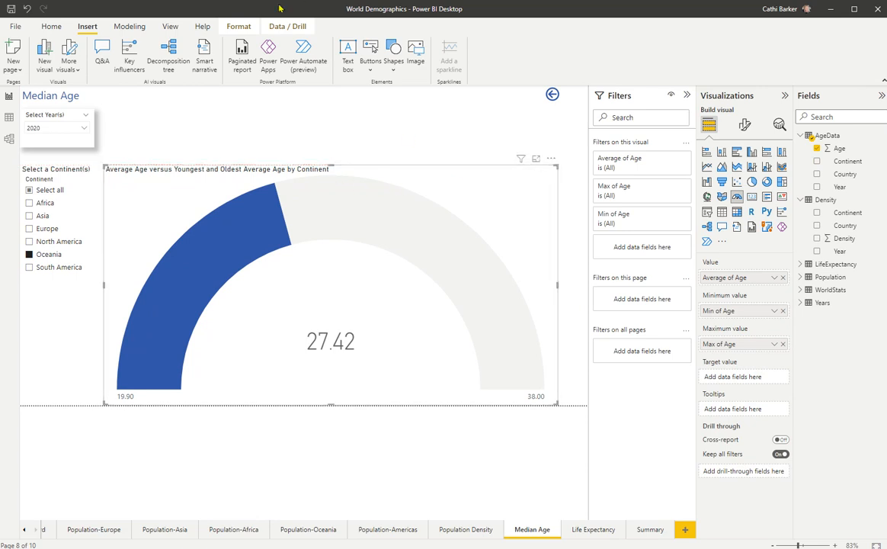
click(11, 10)
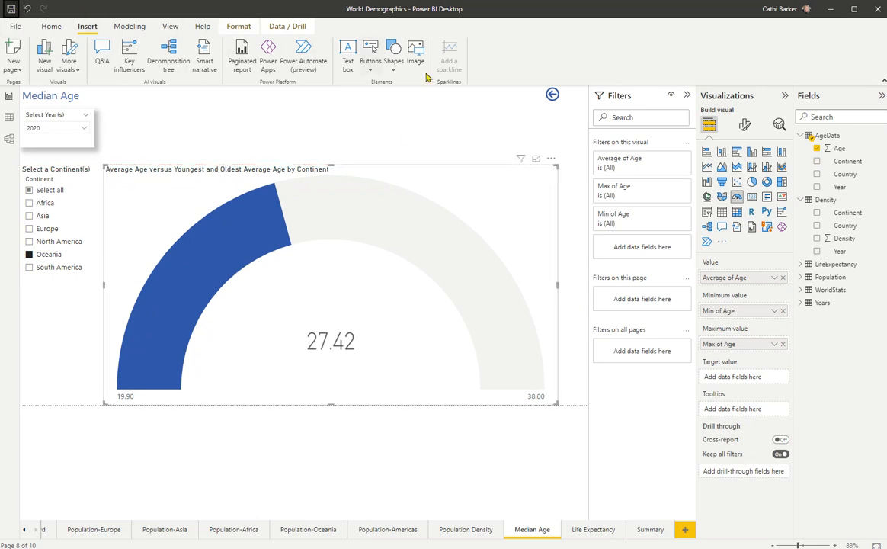